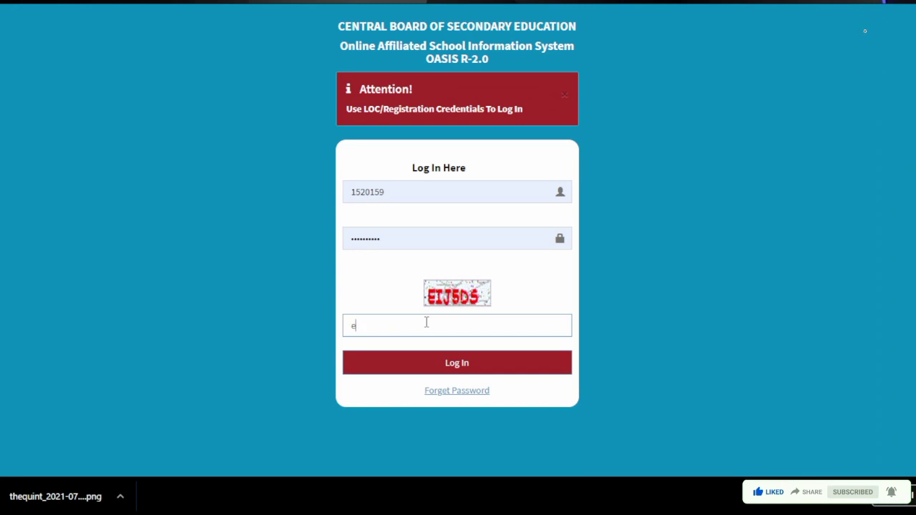
Step: Correct the captcha entry and log in to the school dashboard
key(BackSpace)
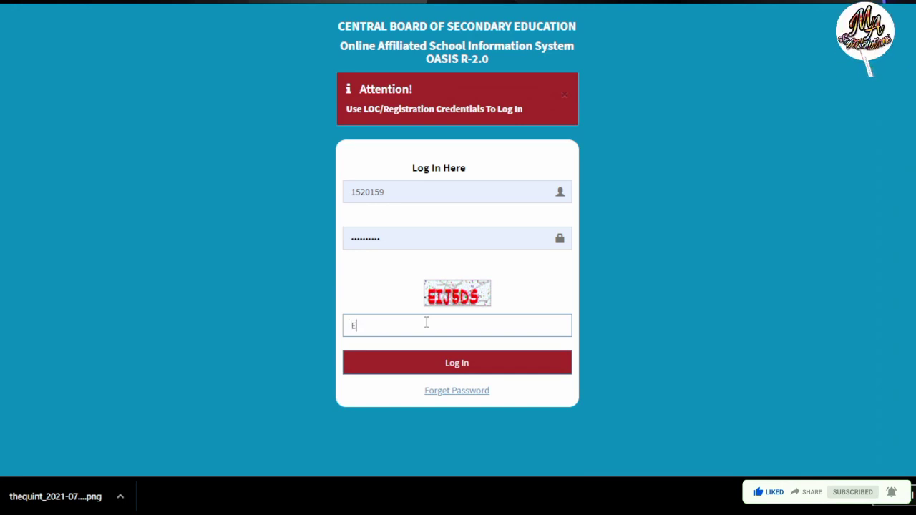
text(EIJ)
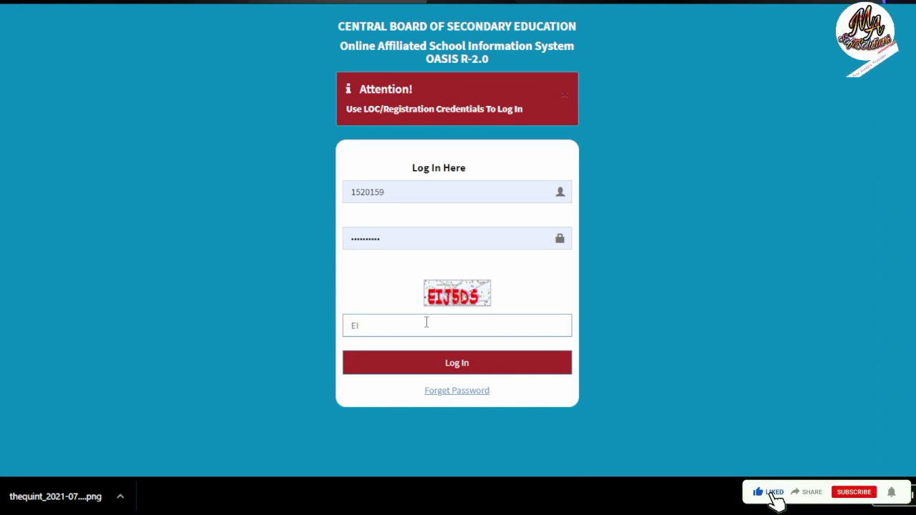
text(5)
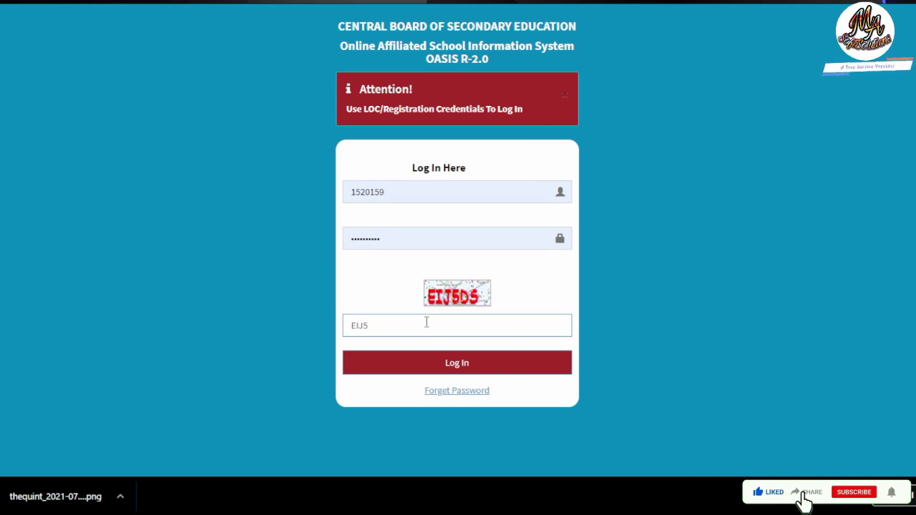
text(DS)
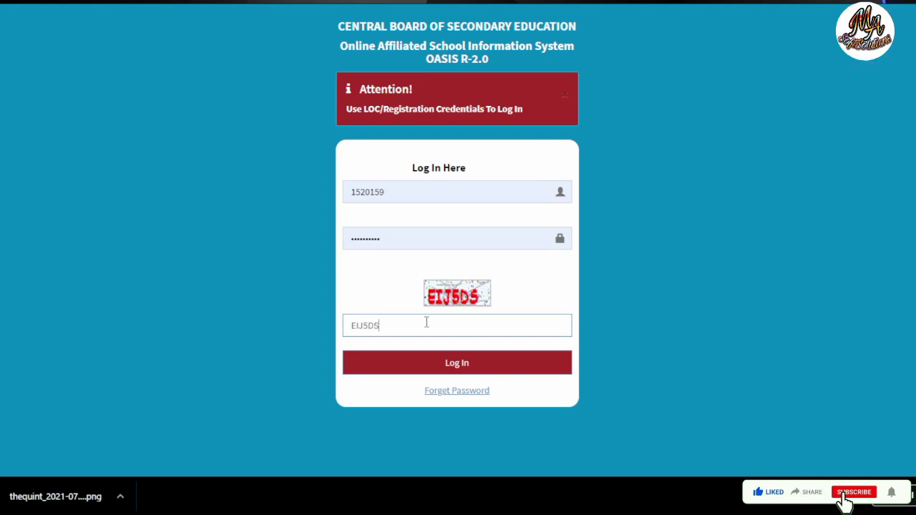
click(458, 365)
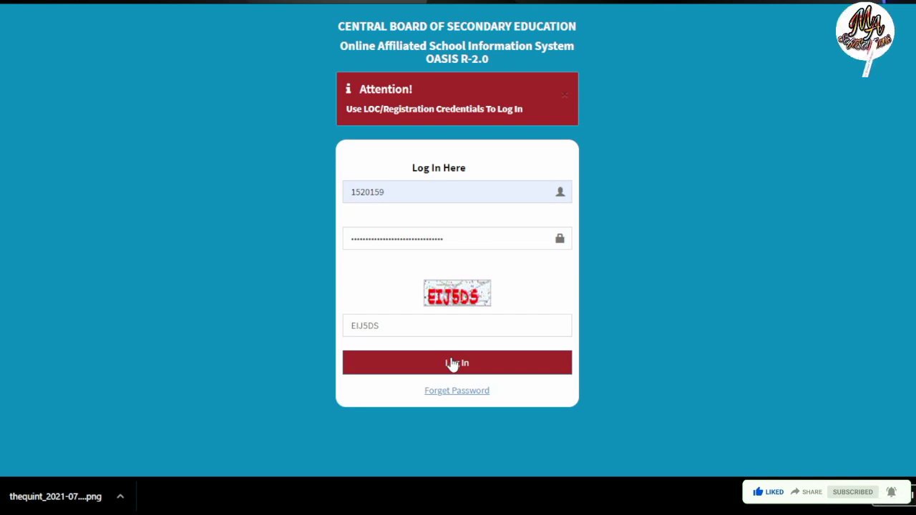
Step: Check that every OASIS section shows Completed, then open the Staff Details list
scroll(452, 365, down, 2)
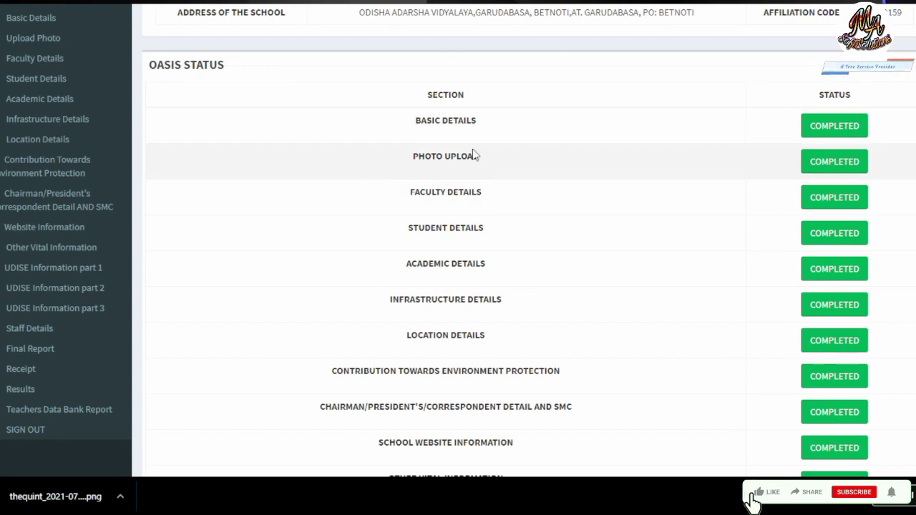
scroll(458, 193, down, 1)
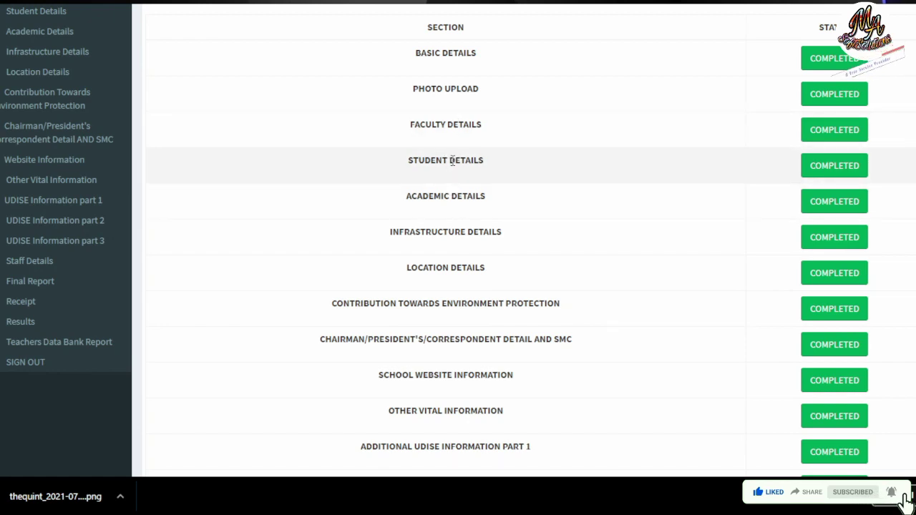
scroll(425, 330, down, 3)
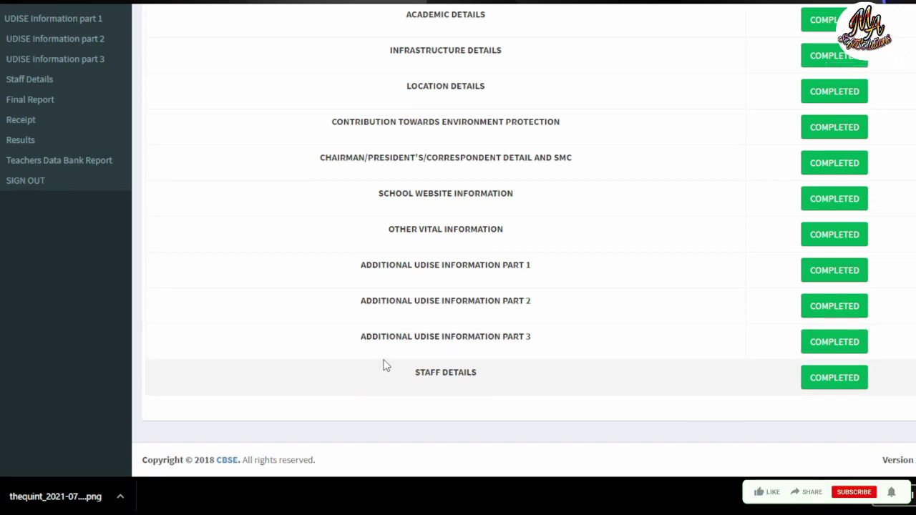
scroll(384, 363, up, 4)
scroll(391, 356, up, 2)
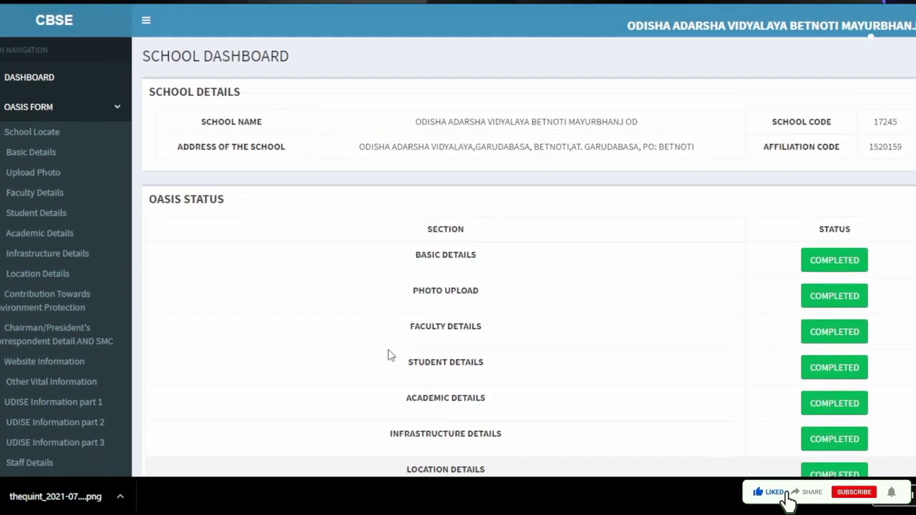
scroll(389, 354, down, 4)
scroll(423, 328, down, 2)
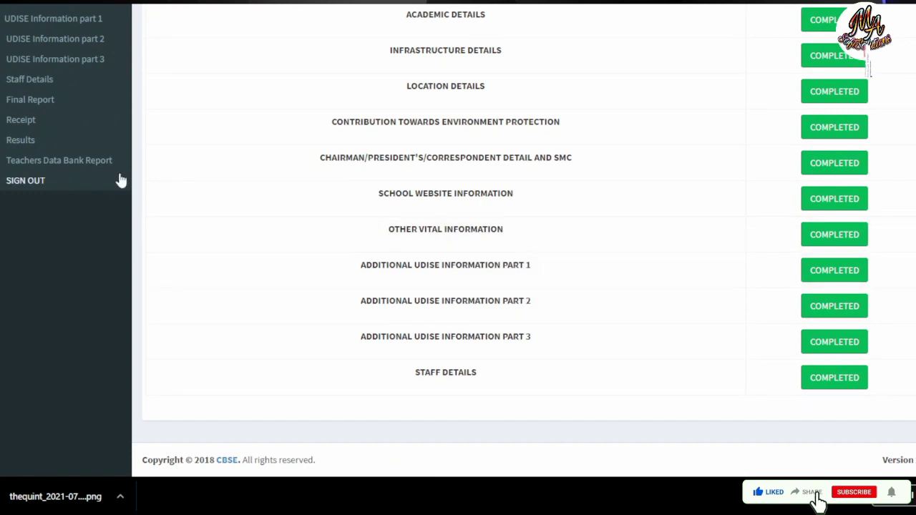
scroll(108, 197, up, 1)
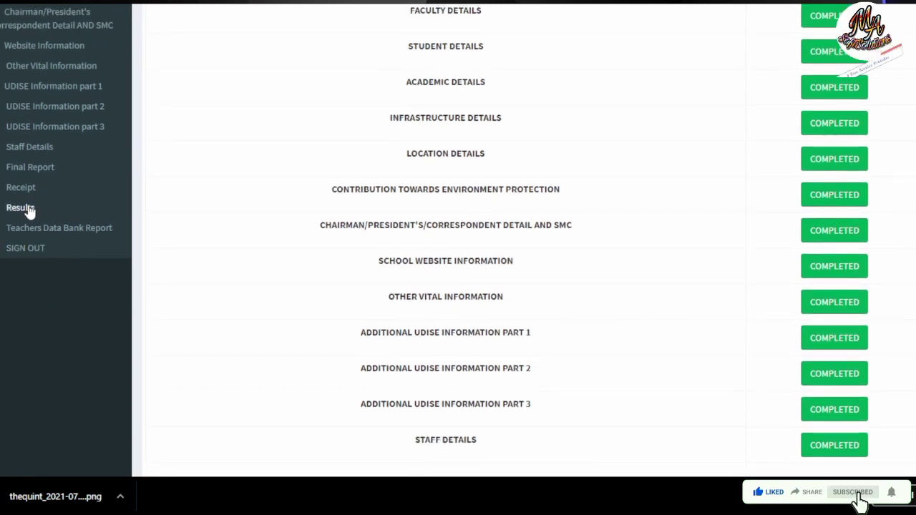
scroll(29, 192, up, 1)
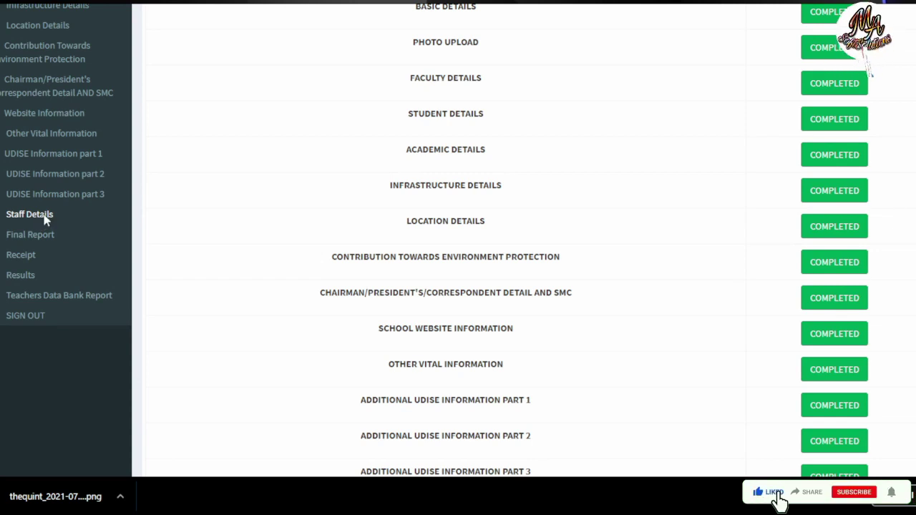
click(44, 219)
Step: Scroll through the staff records table and the blank Teacher Information form fields
scroll(406, 266, down, 3)
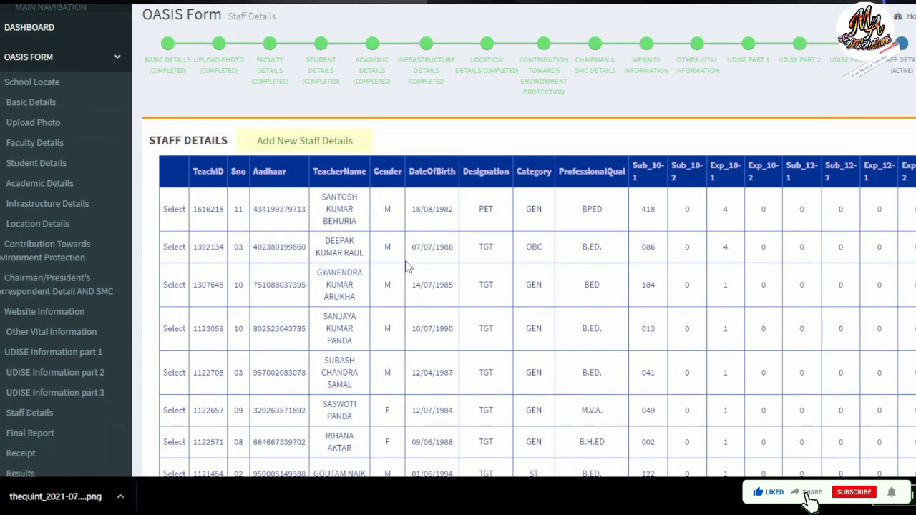
scroll(406, 266, down, 1)
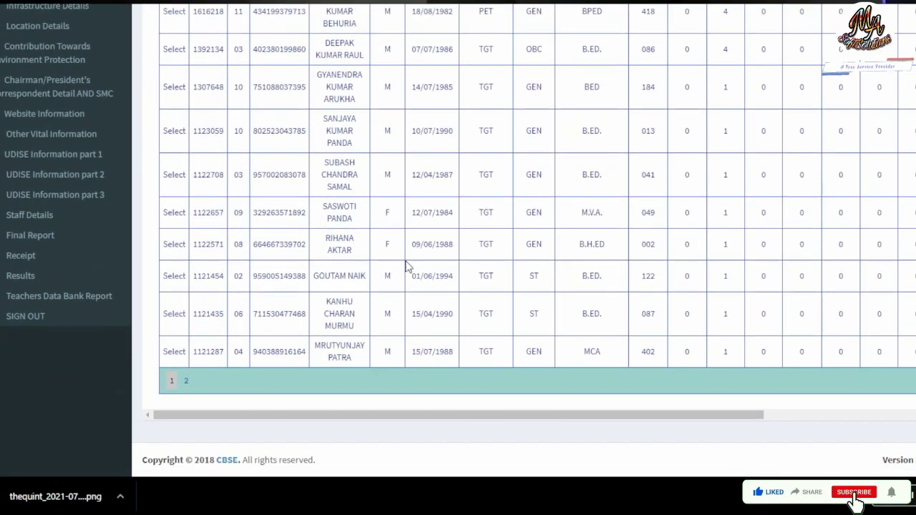
scroll(266, 107, up, 3)
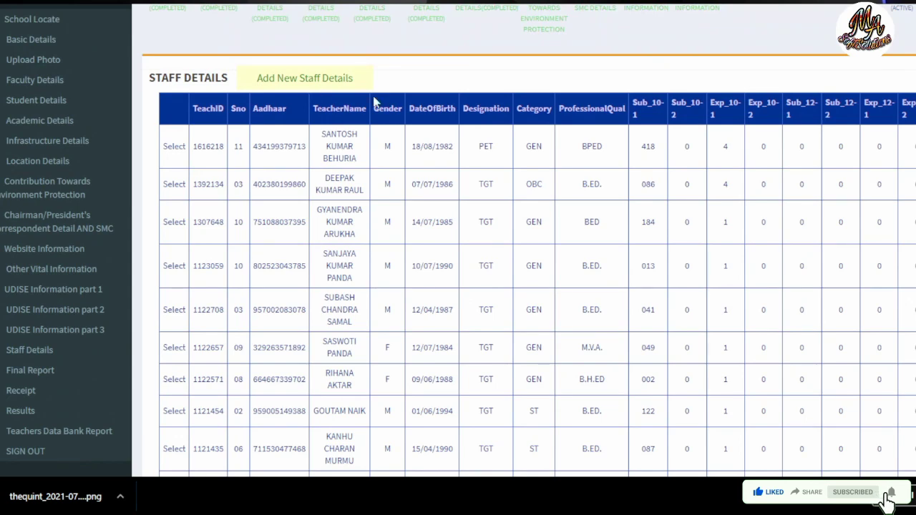
scroll(258, 329, down, 3)
scroll(370, 293, up, 3)
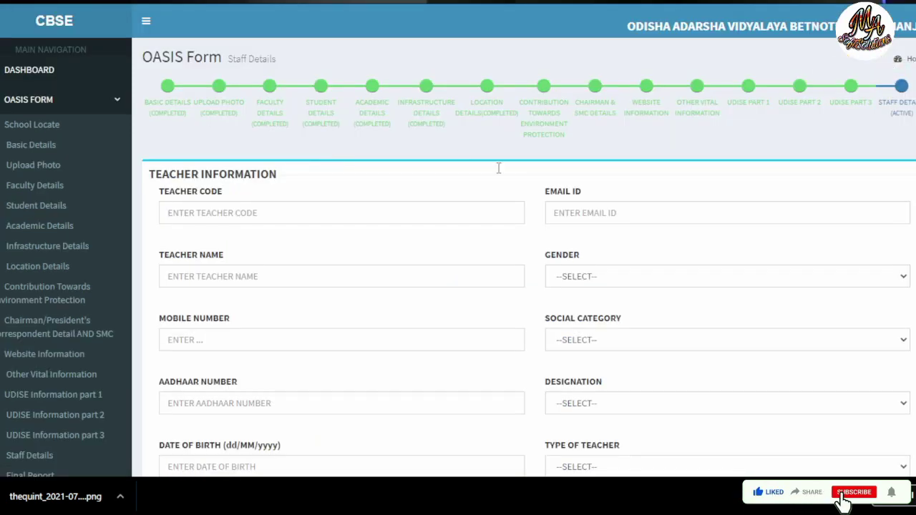
scroll(374, 290, down, 7)
scroll(376, 279, down, 4)
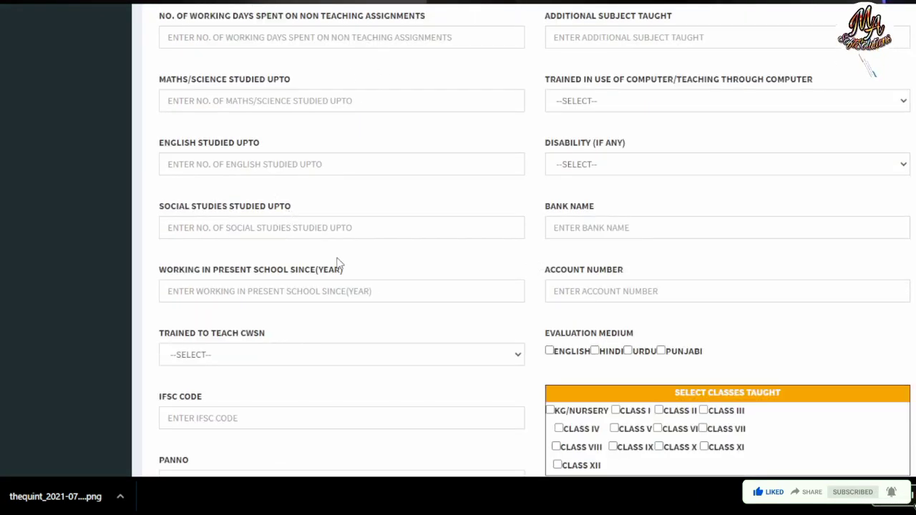
scroll(350, 272, down, 6)
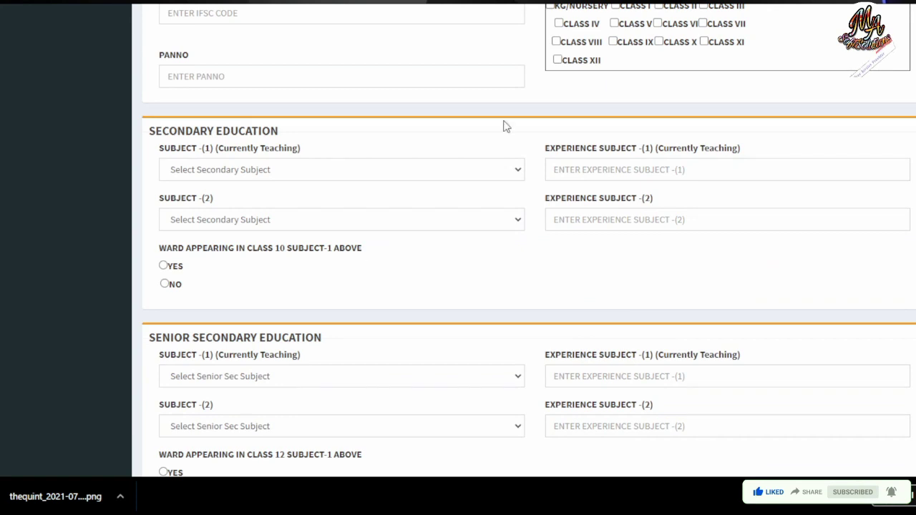
scroll(215, 219, down, 7)
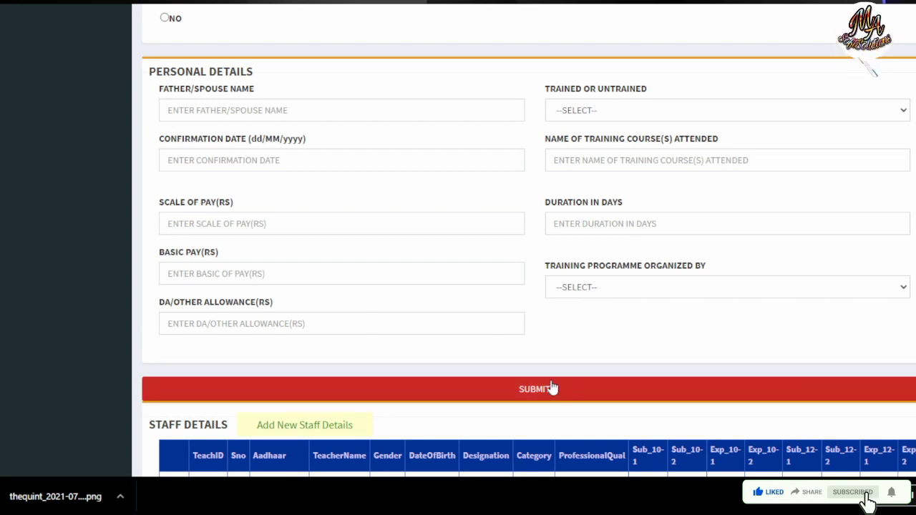
scroll(553, 386, up, 15)
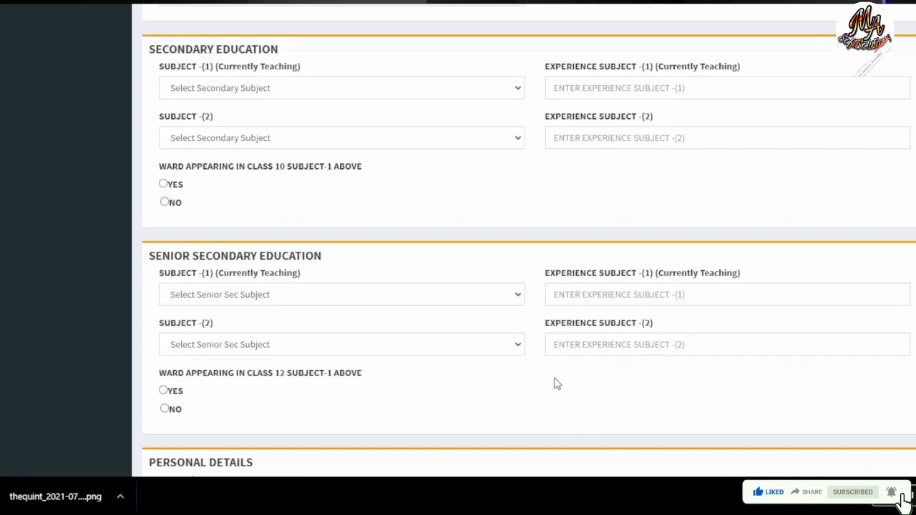
scroll(351, 279, up, 3)
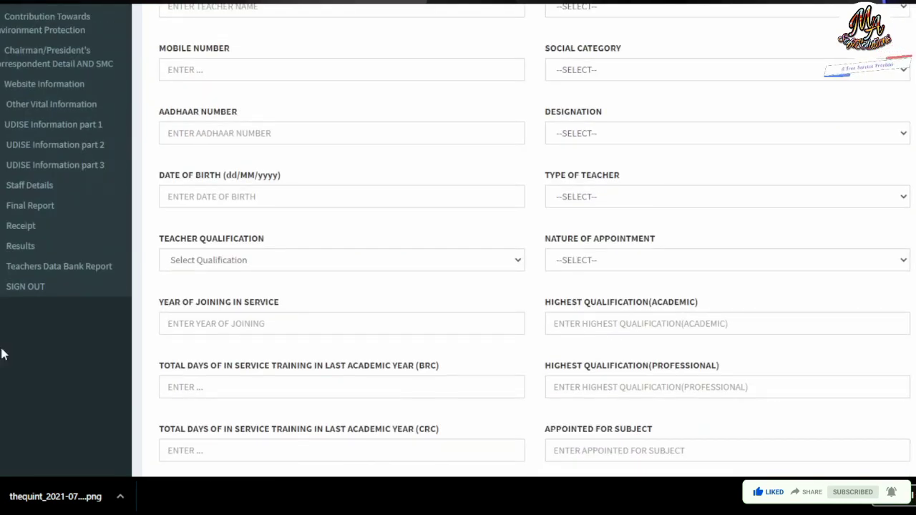
Step: Open the OASIS Form Final Report and dismiss the form-submitted-successfully message
click(30, 208)
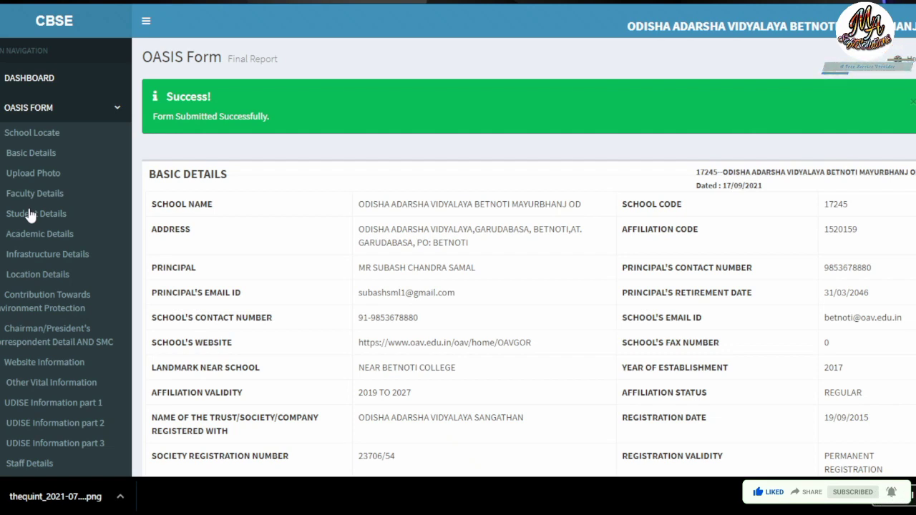
click(30, 215)
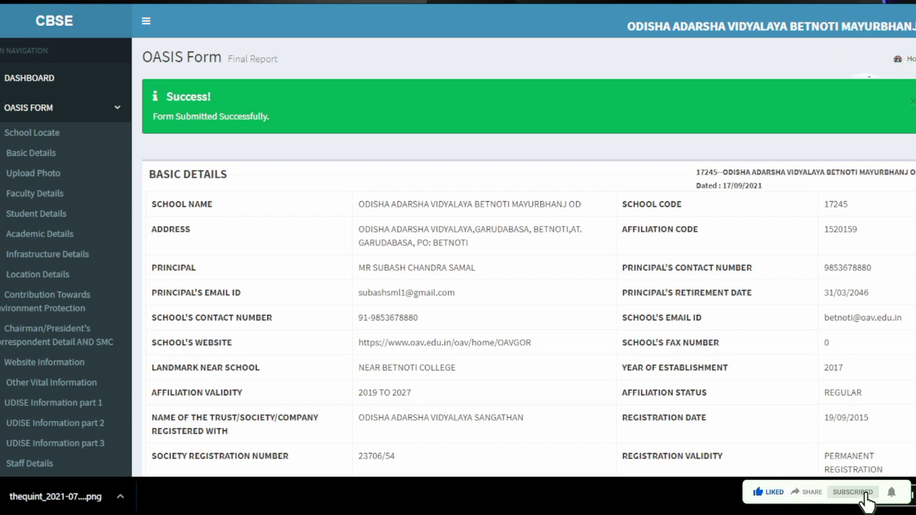
click(909, 102)
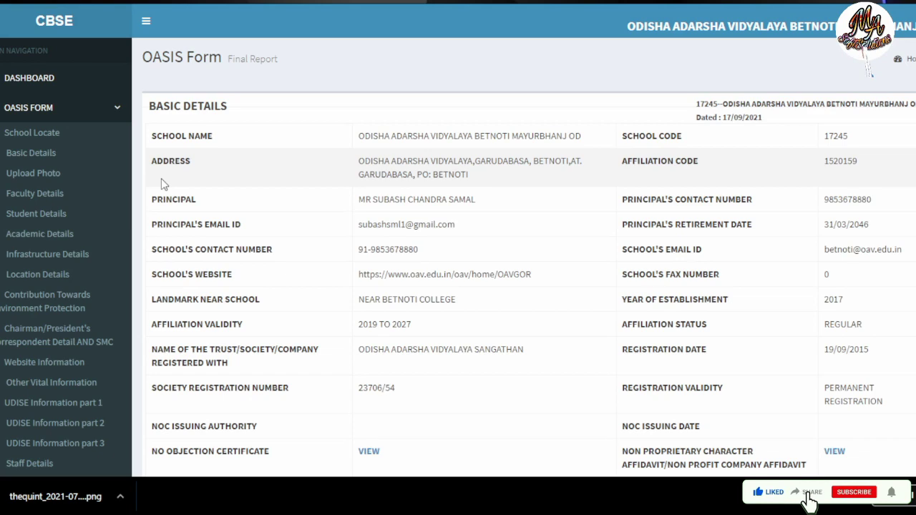
Step: Scroll through the final report and reach the e-Pareeksha online LOC submission page
scroll(233, 296, down, 2)
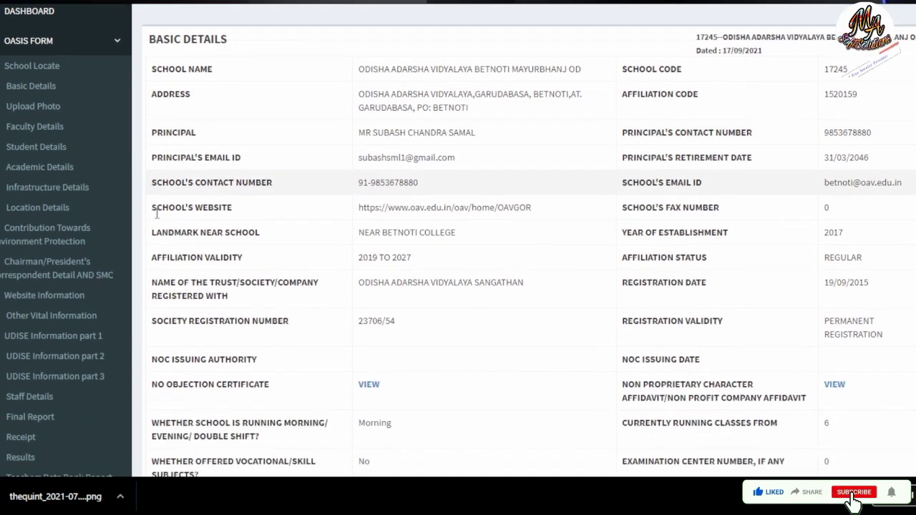
scroll(233, 296, up, 2)
scroll(231, 300, down, 2)
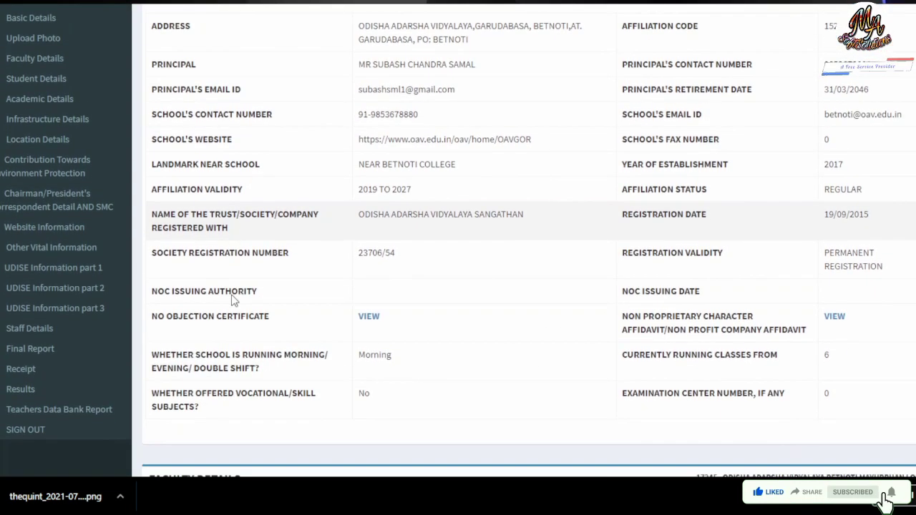
scroll(152, 316, down, 1)
scroll(158, 310, up, 3)
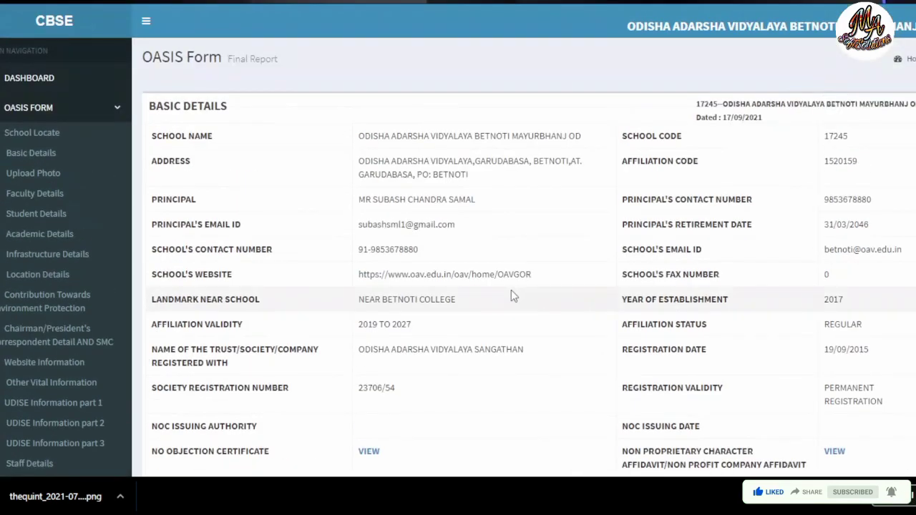
scroll(511, 290, down, 5)
scroll(521, 295, down, 20)
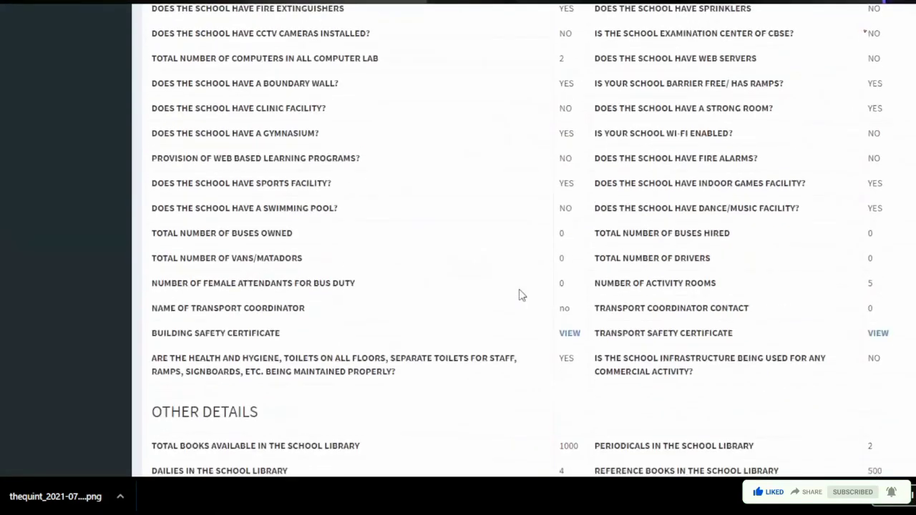
scroll(505, 294, down, 1)
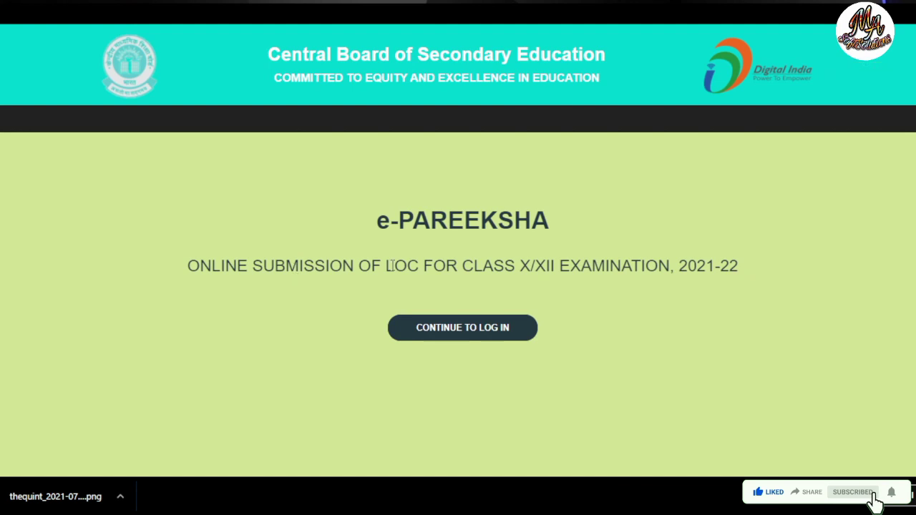
Step: Continue to the e-Pareeksha login and choose Register Your School for the 2021-22 LOC
drag(404, 266, 605, 265)
click(486, 373)
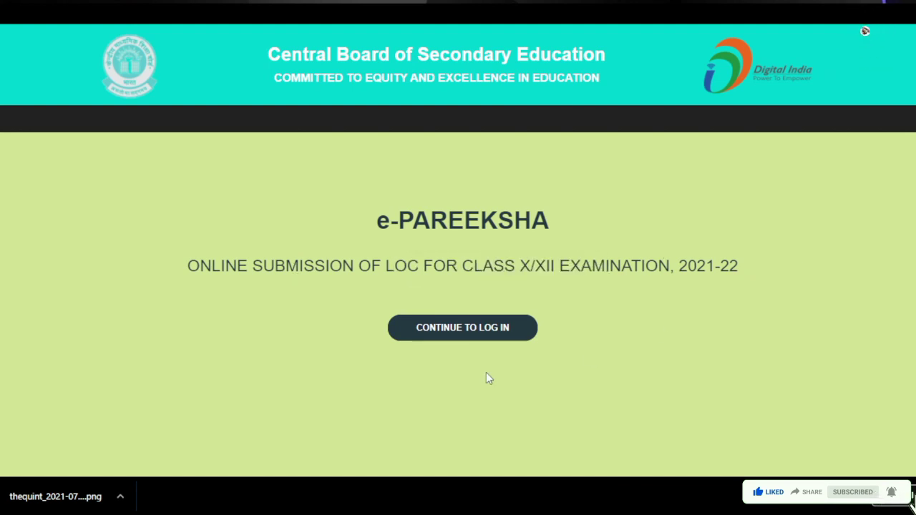
click(465, 334)
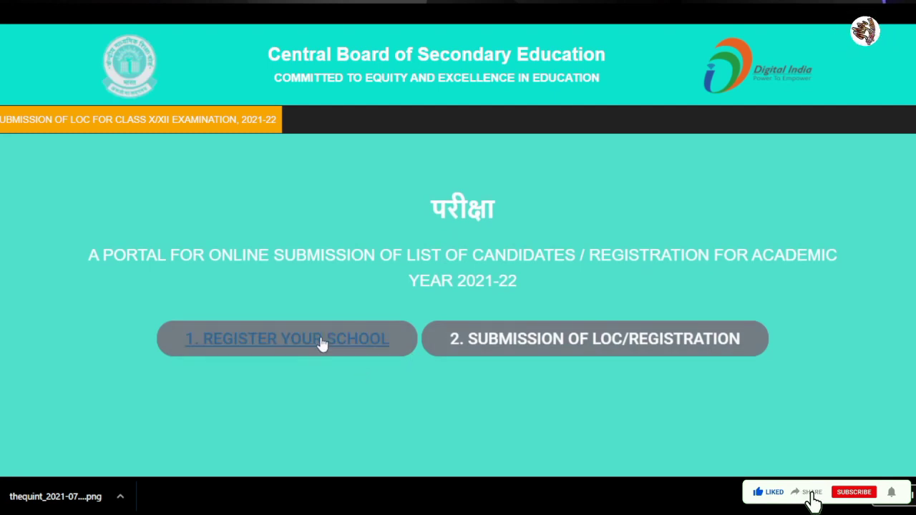
click(321, 342)
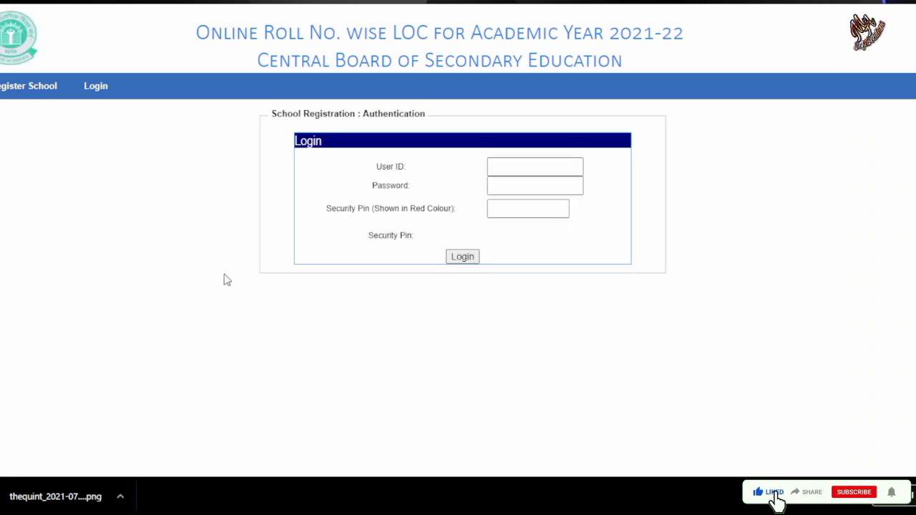
Step: Enter the school's user ID, password and displayed security pin, then submit the login
click(544, 169)
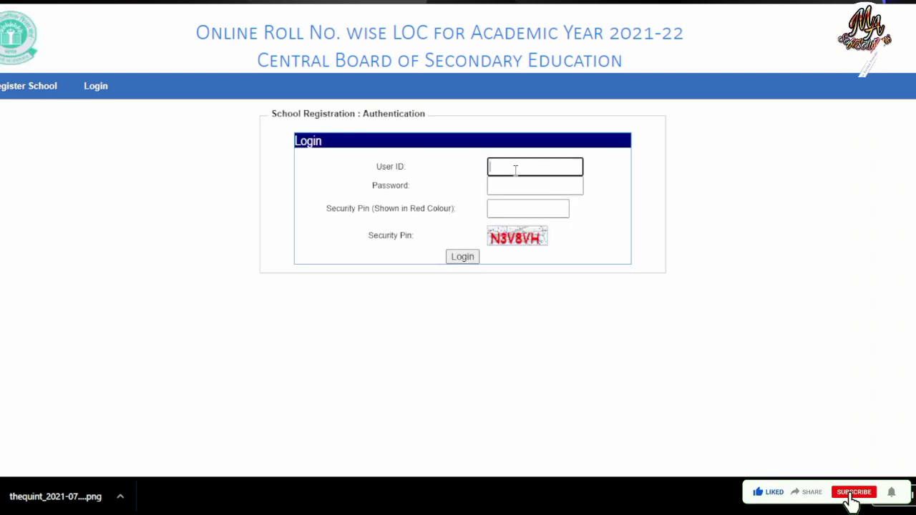
text(•••••••)
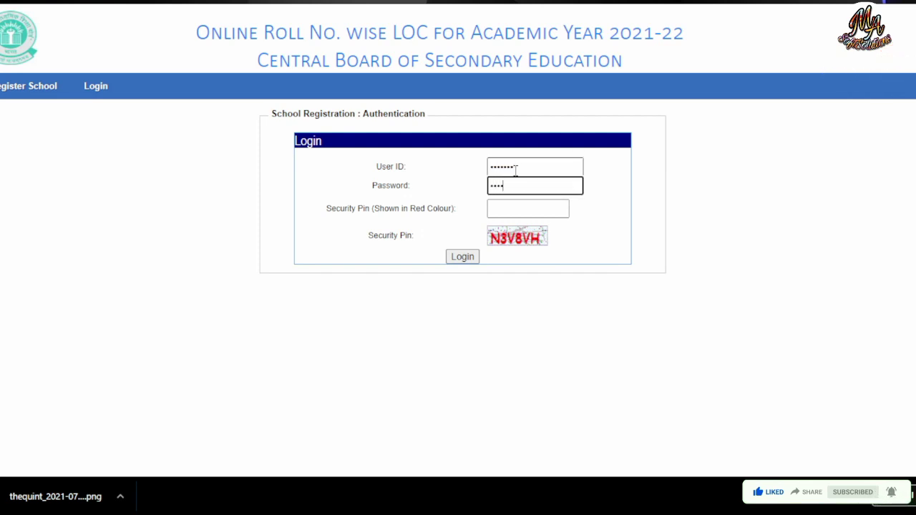
text(*****)
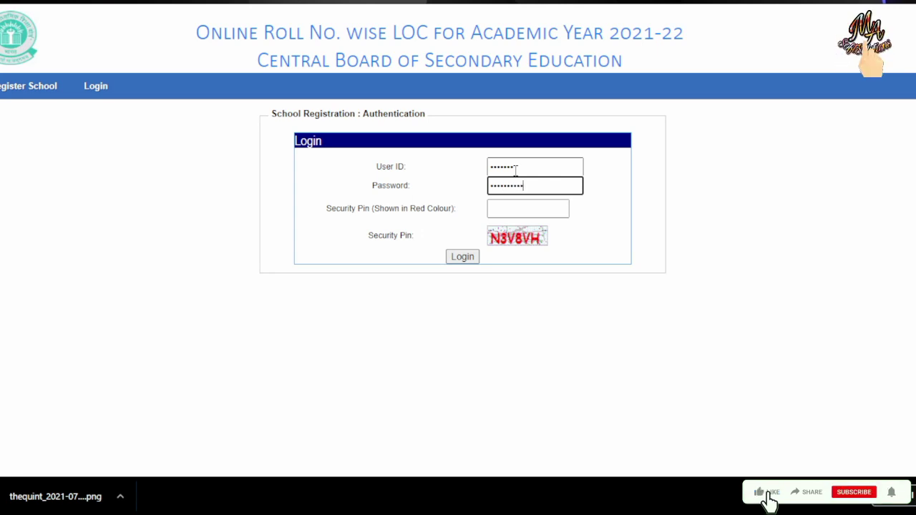
click(517, 208)
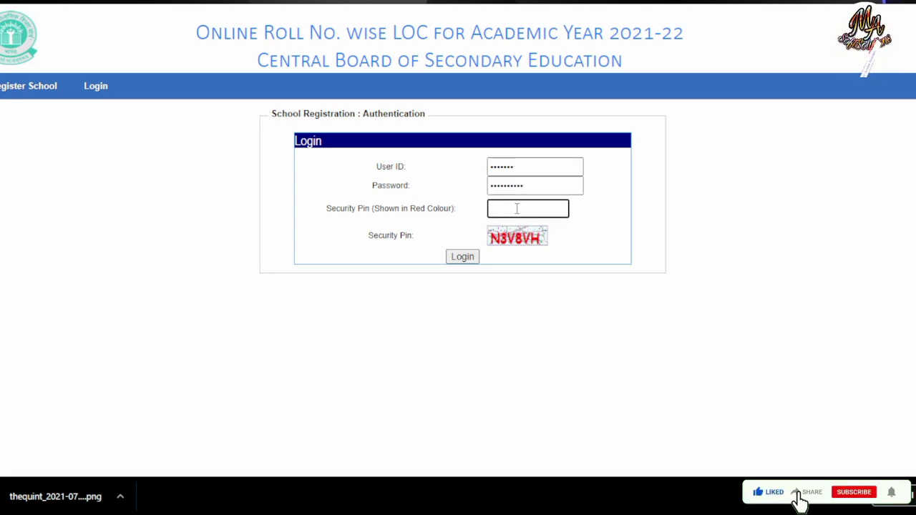
text(N3V)
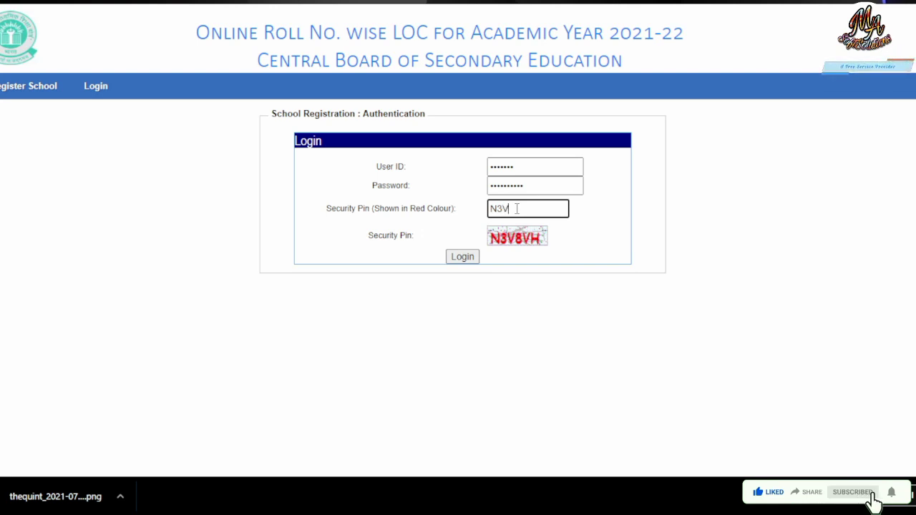
text(8VH)
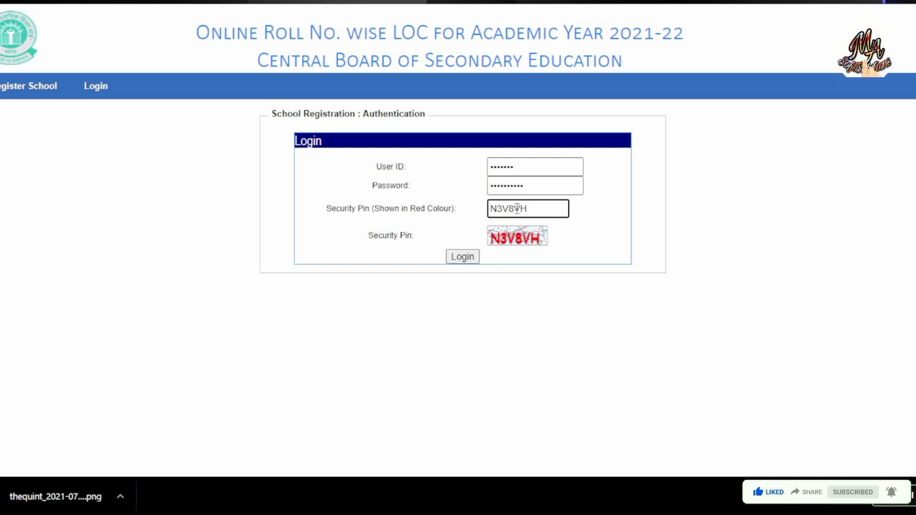
click(468, 260)
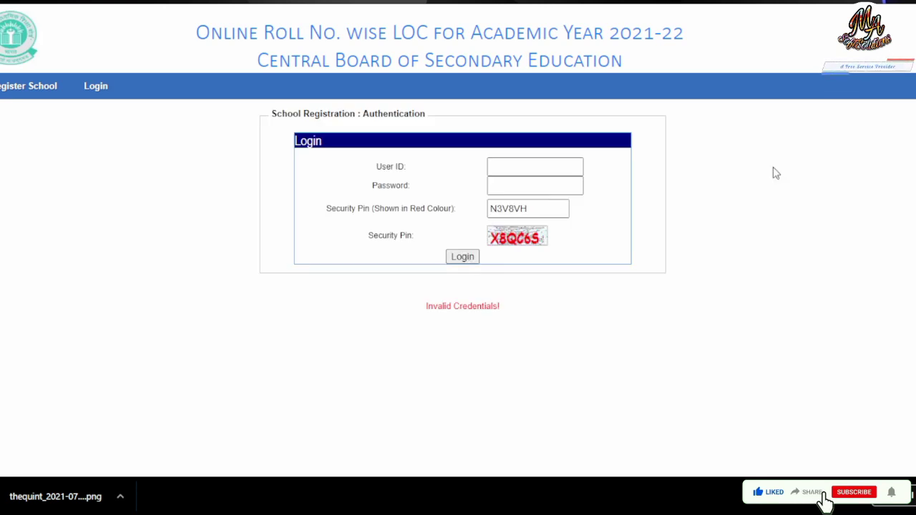
Step: After Invalid Credentials, re-enter the user ID, password and new security pin and resubmit
click(521, 166)
text(••••)
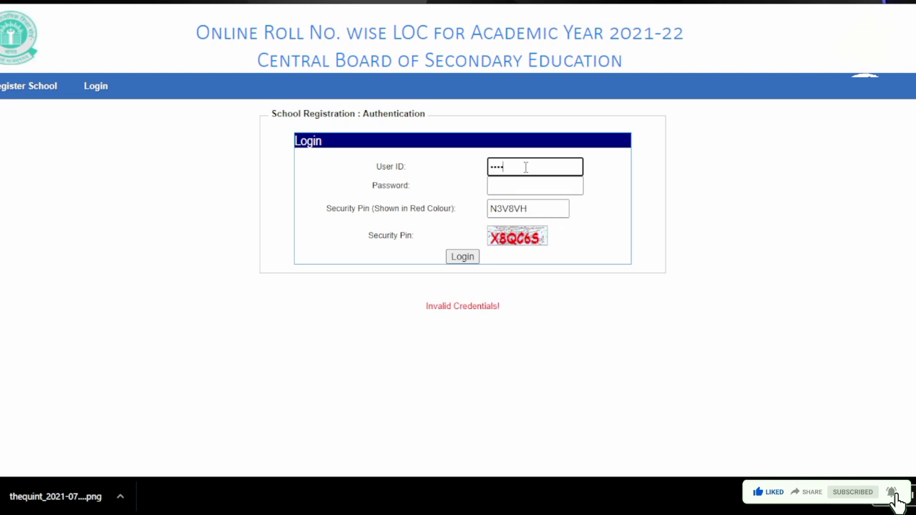
text(•••)
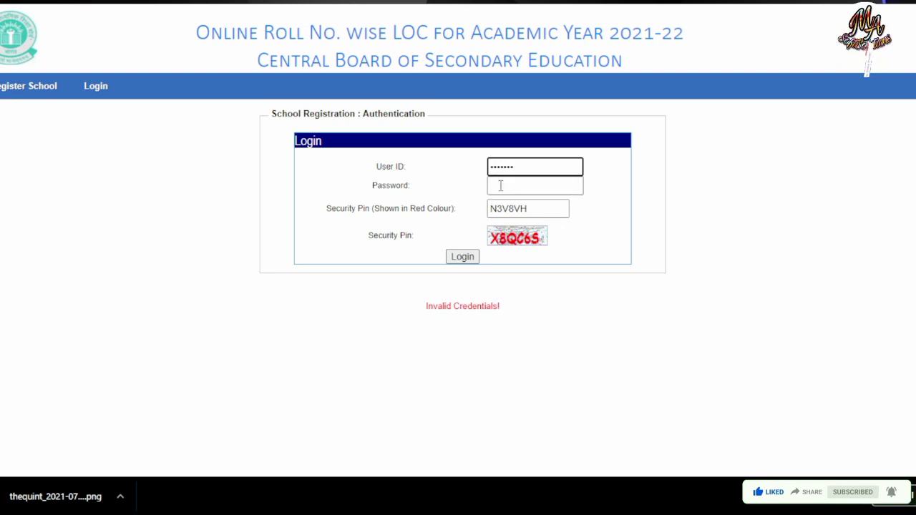
click(500, 186)
text(•••)
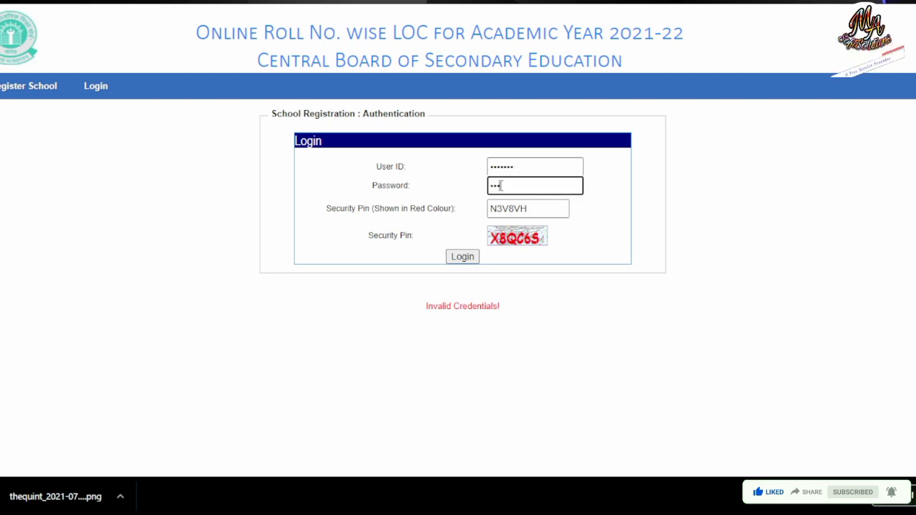
text(•••)
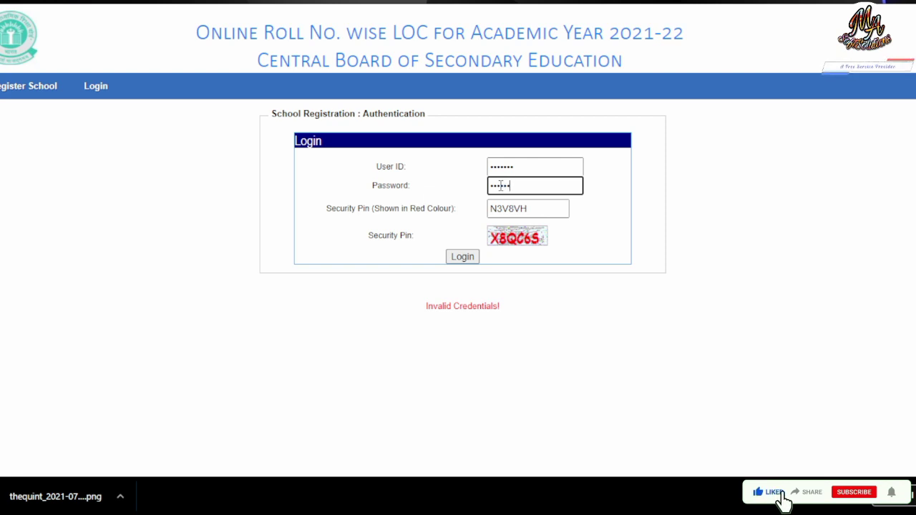
text(••)
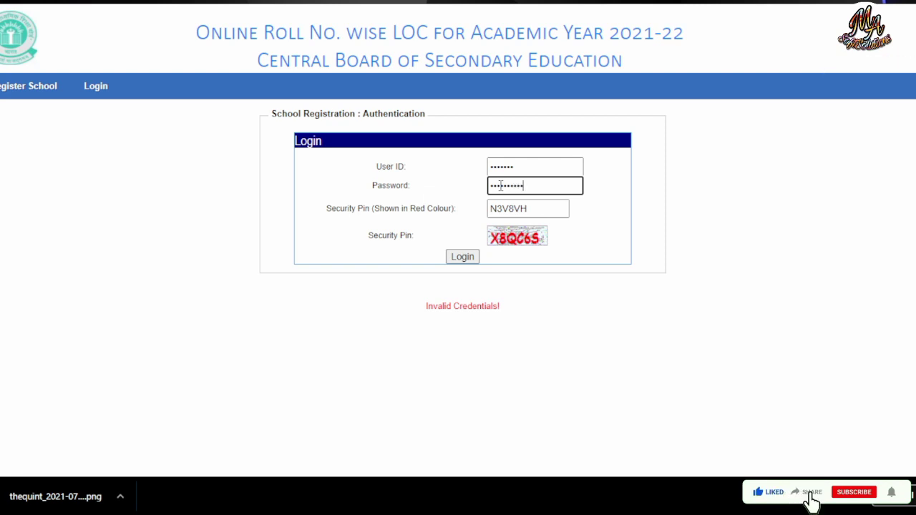
key(Tab)
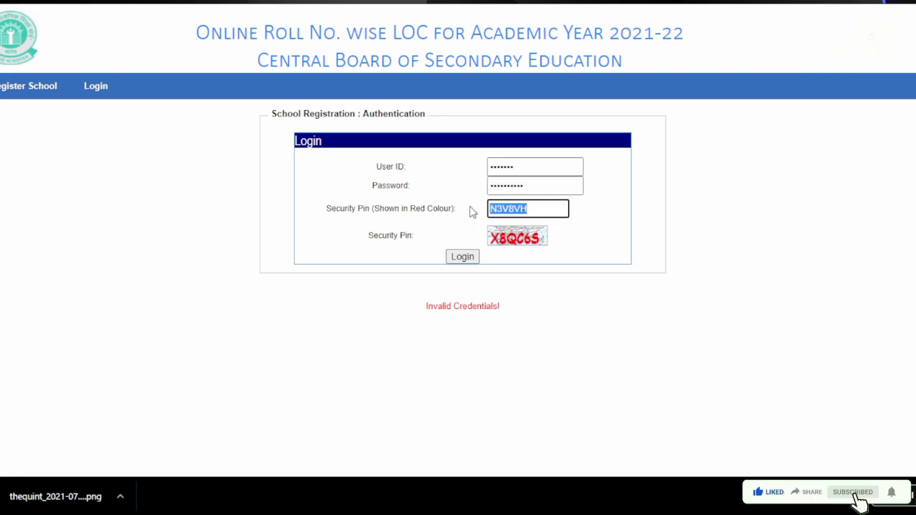
text(X8QC6S)
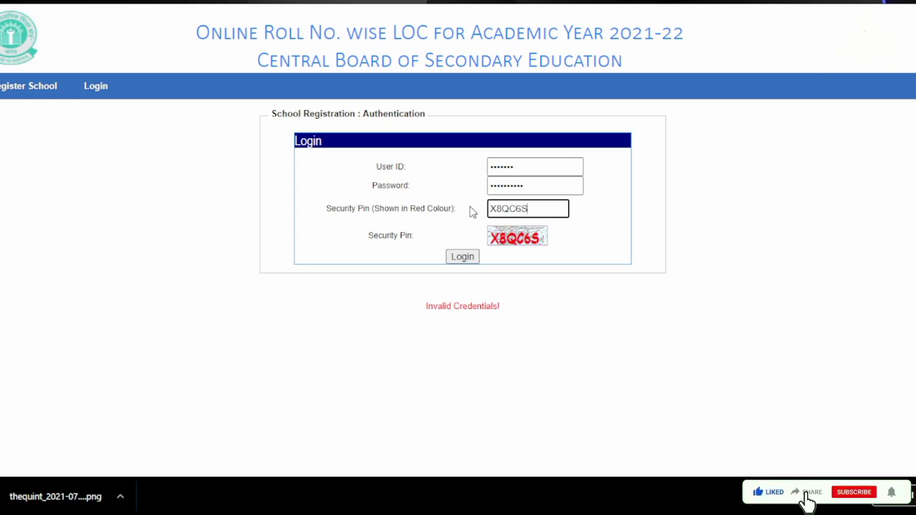
click(464, 258)
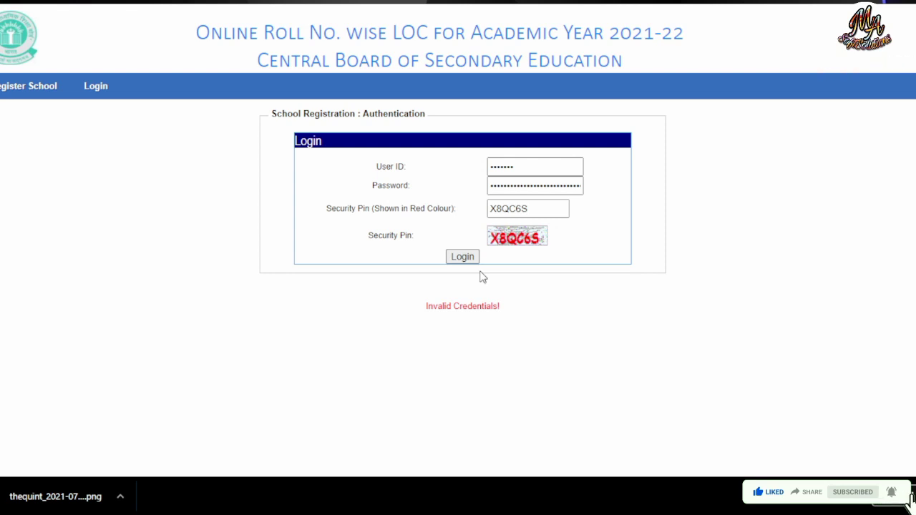
key(F5)
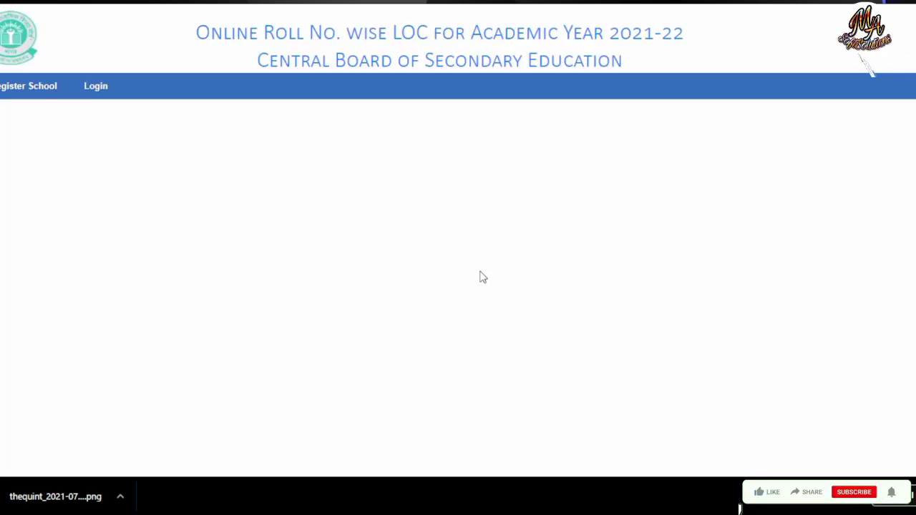
Step: Fill in the principal's experience and the principal's phone number with its STD code
scroll(481, 276, down, 2)
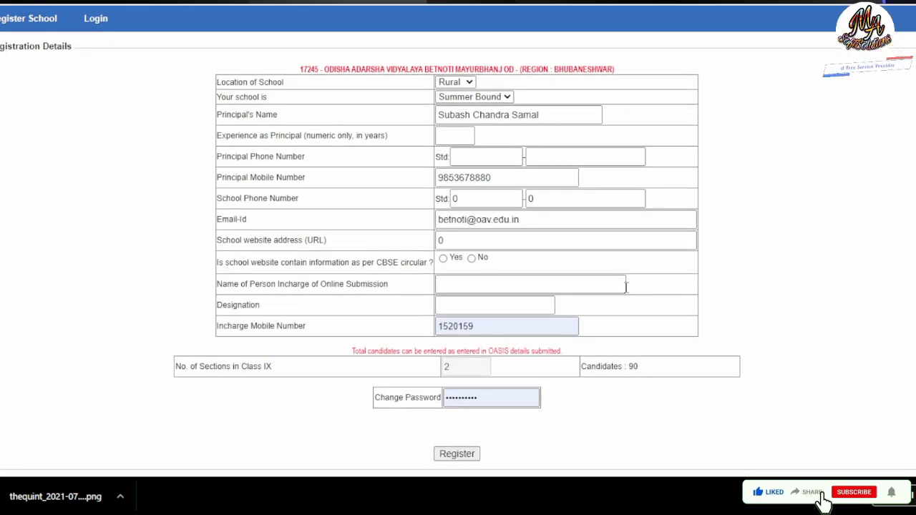
scroll(623, 292, up, 1)
scroll(513, 234, up, 1)
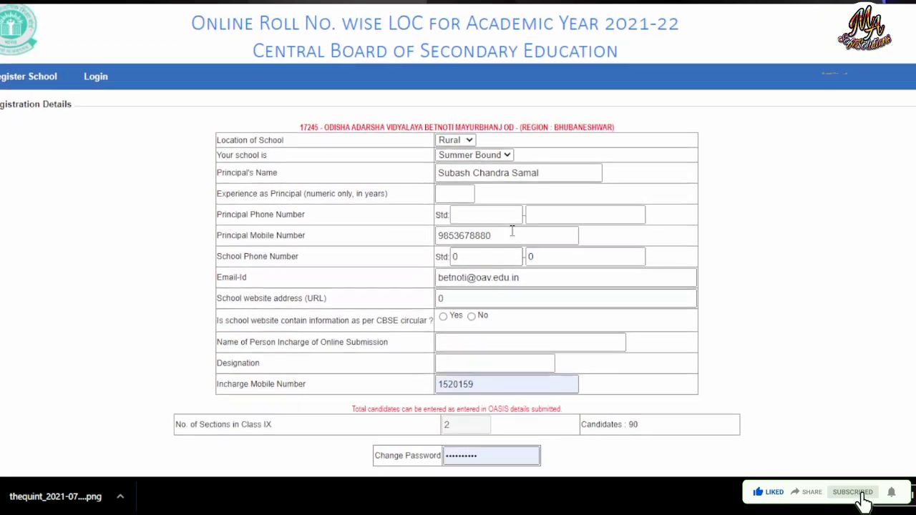
scroll(513, 236, down, 2)
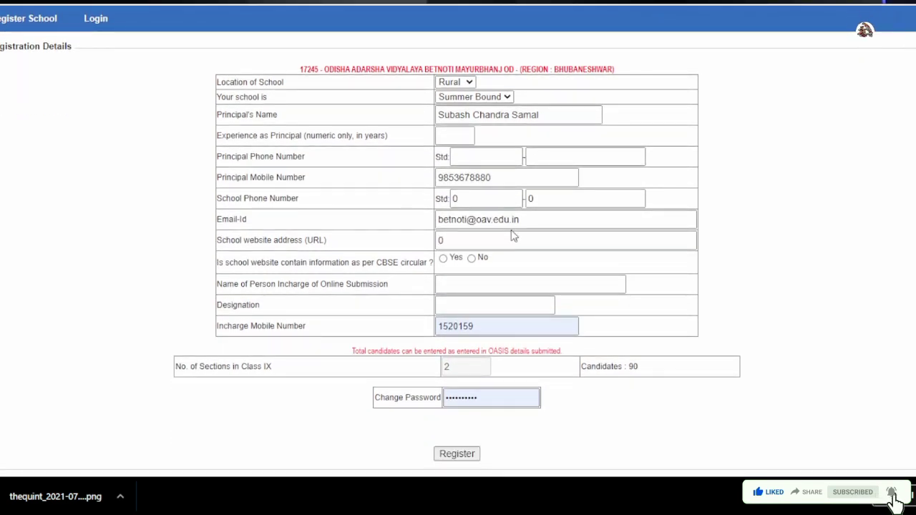
scroll(511, 237, down, 1)
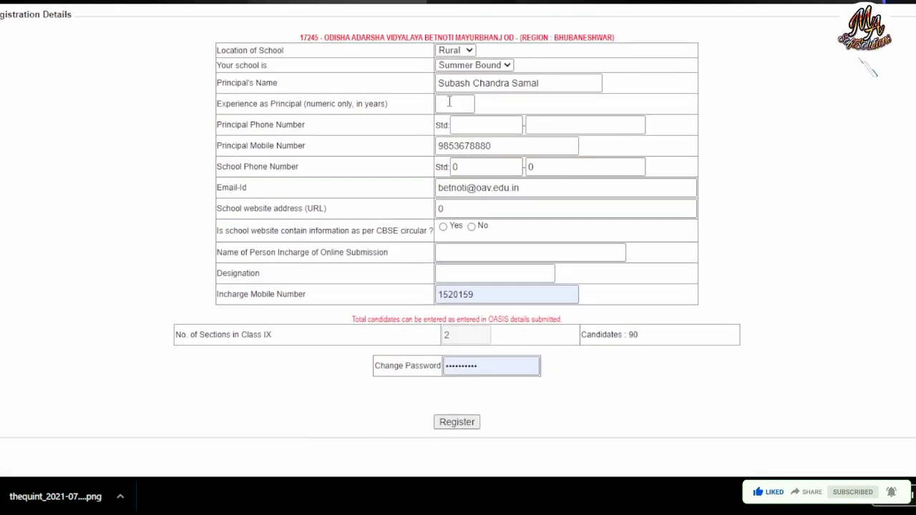
click(453, 103)
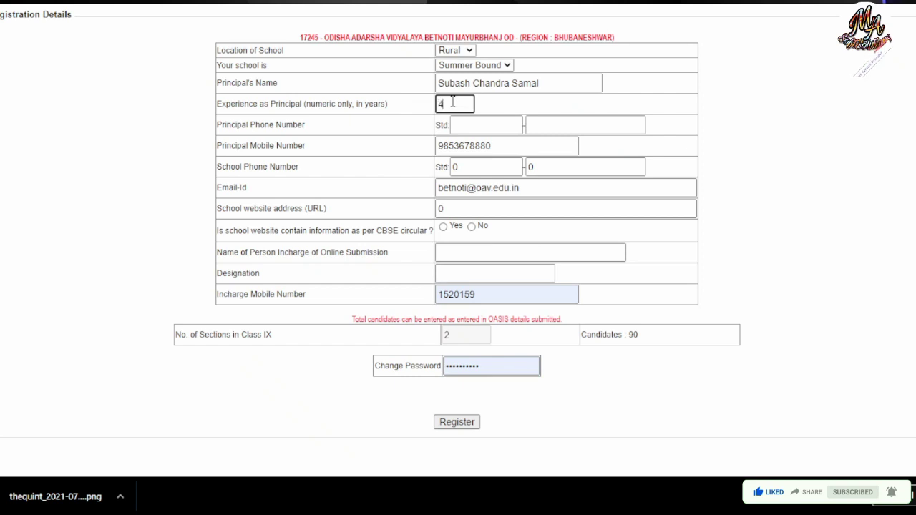
click(459, 122)
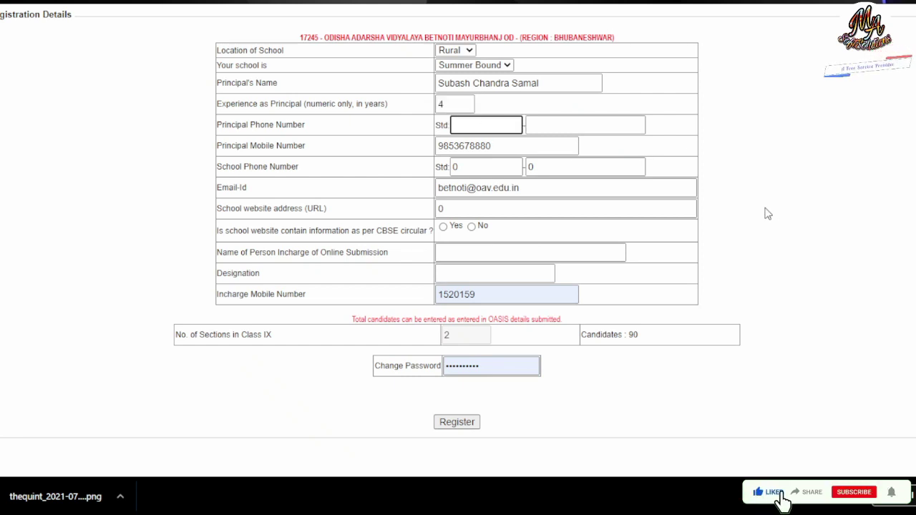
text(91)
key(Tab)
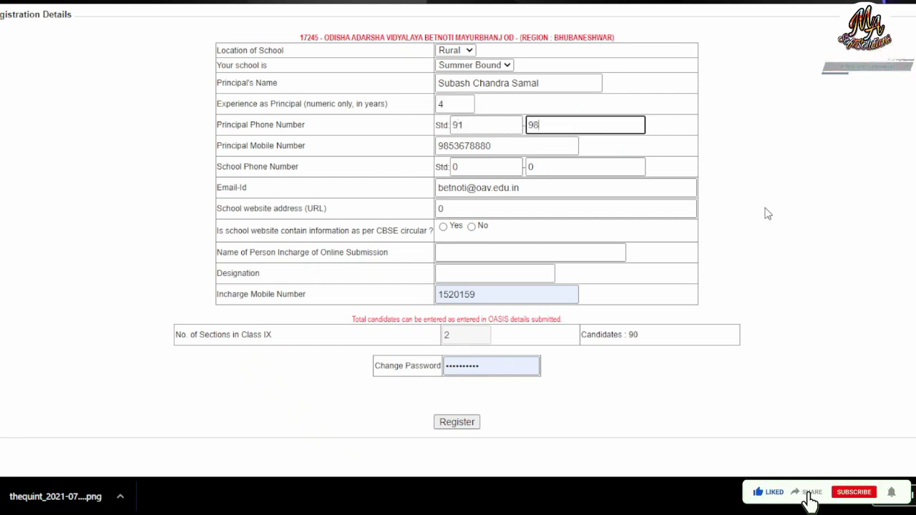
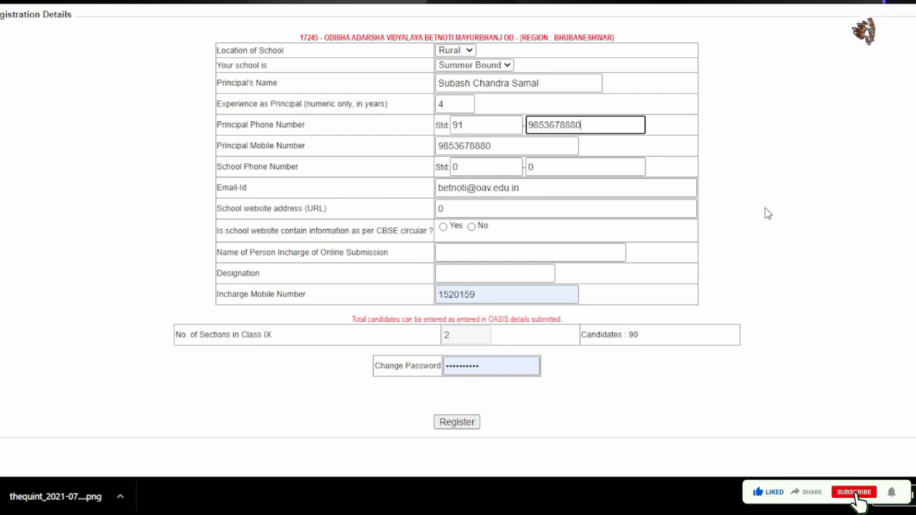
click(466, 207)
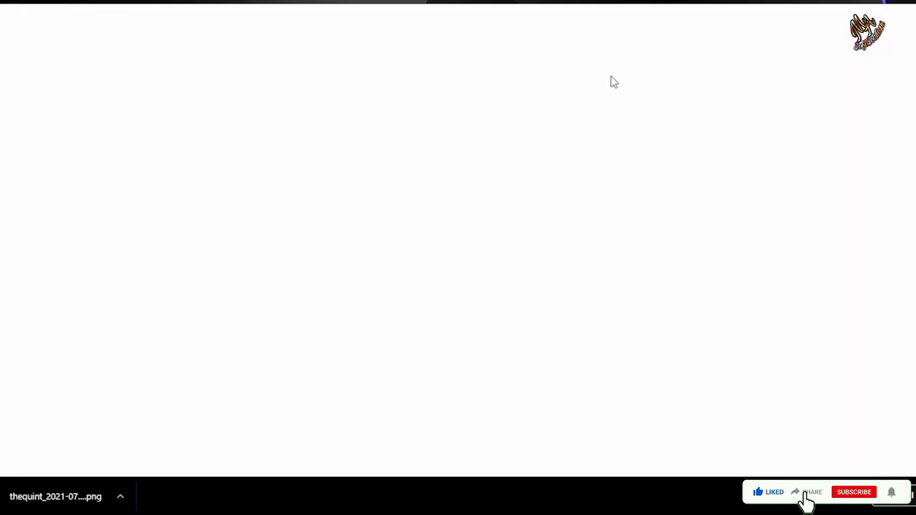
Step: Open the Odisha Adarsha Vidyalaya Sangathan homepage from the 'oav' address-bar suggestion
text(oav)
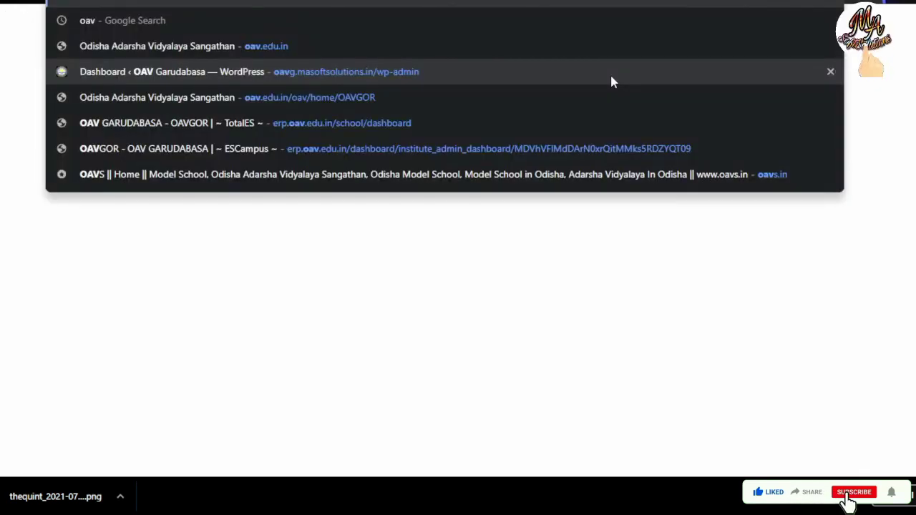
click(370, 100)
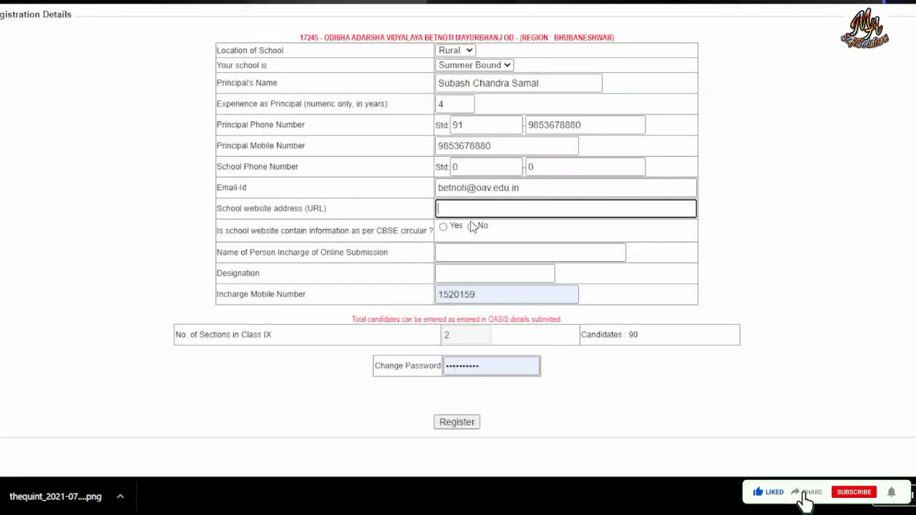
Step: Paste the OAV website URL, answer Yes on circular information, and enter the incharge's name
text(https://www.oav.edu.in/oav/home/OAVGOR)
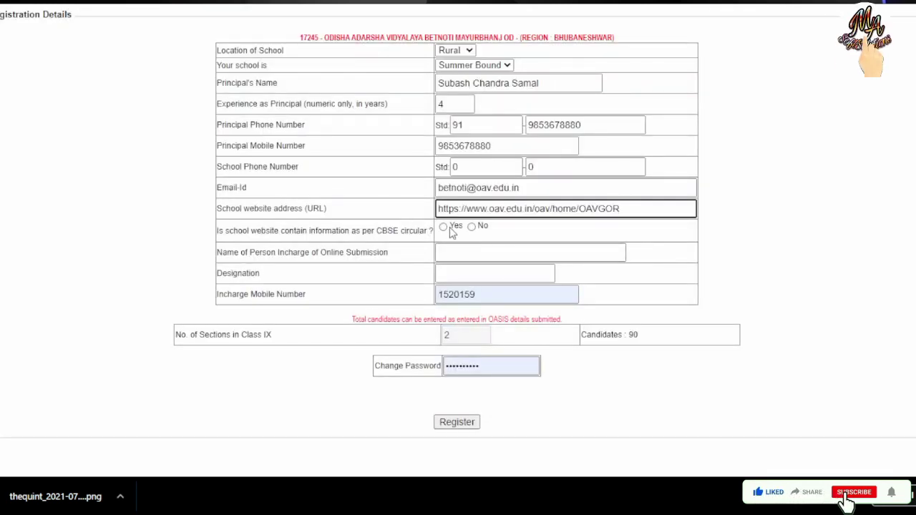
click(444, 228)
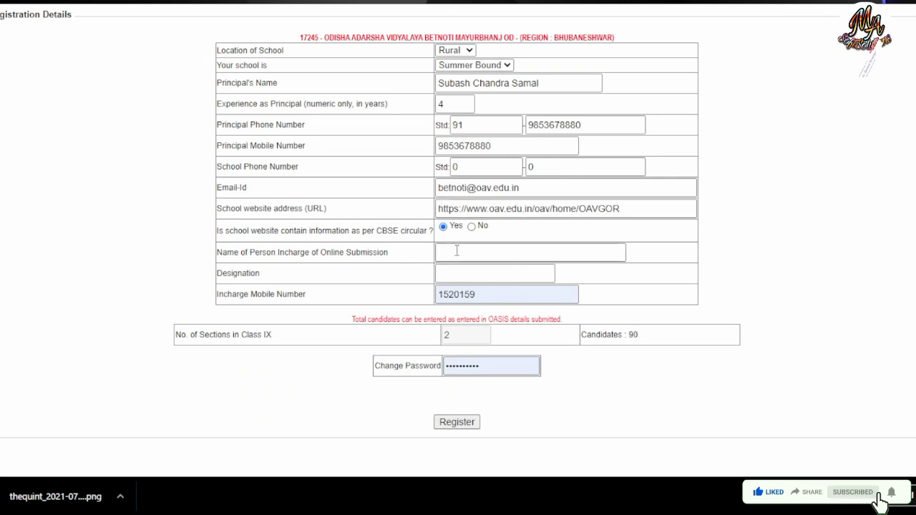
click(457, 250)
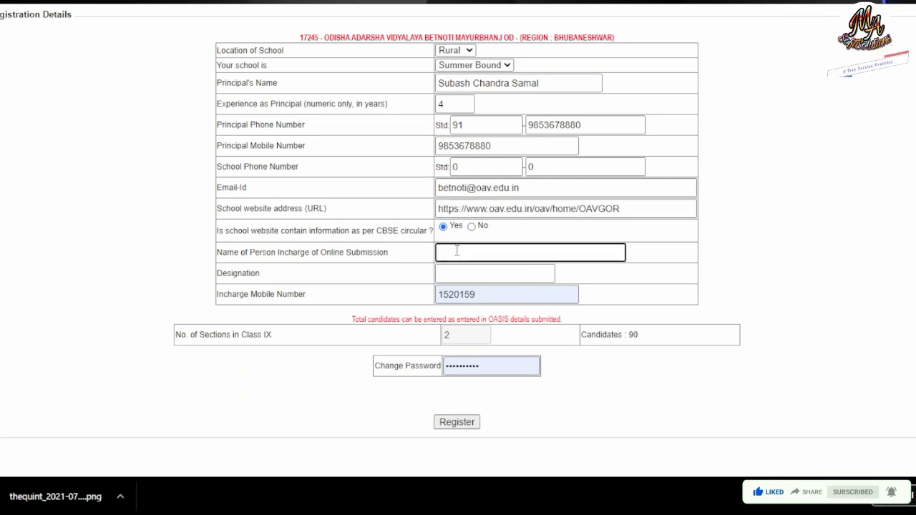
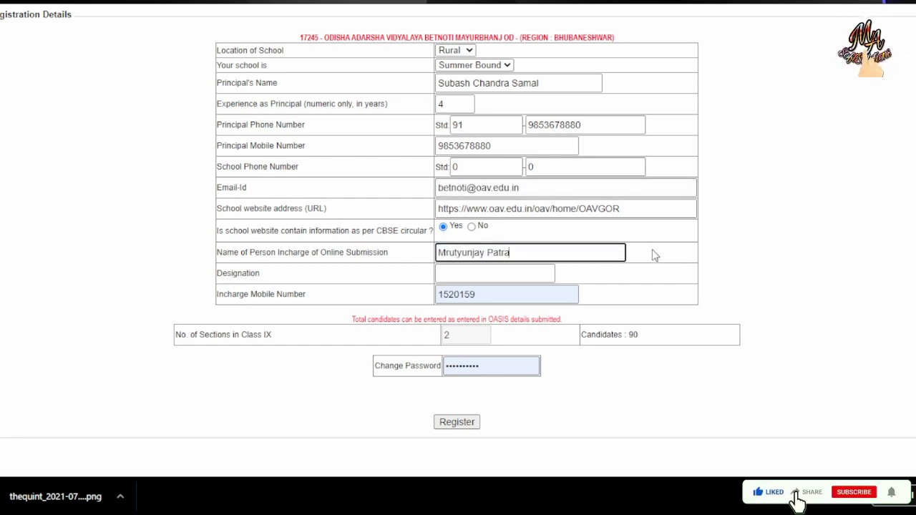
click(648, 256)
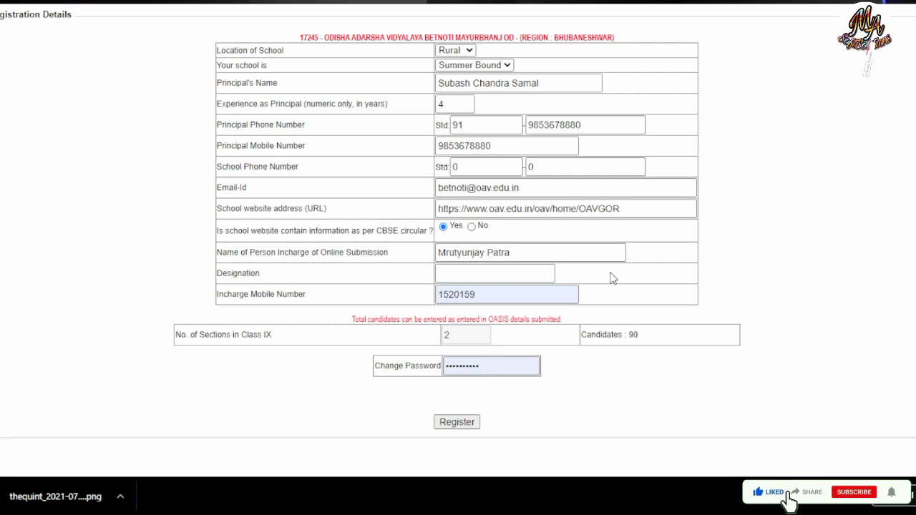
Step: Set the incharge designation to 'Computer Teacher' and replace the incharge mobile number
click(507, 273)
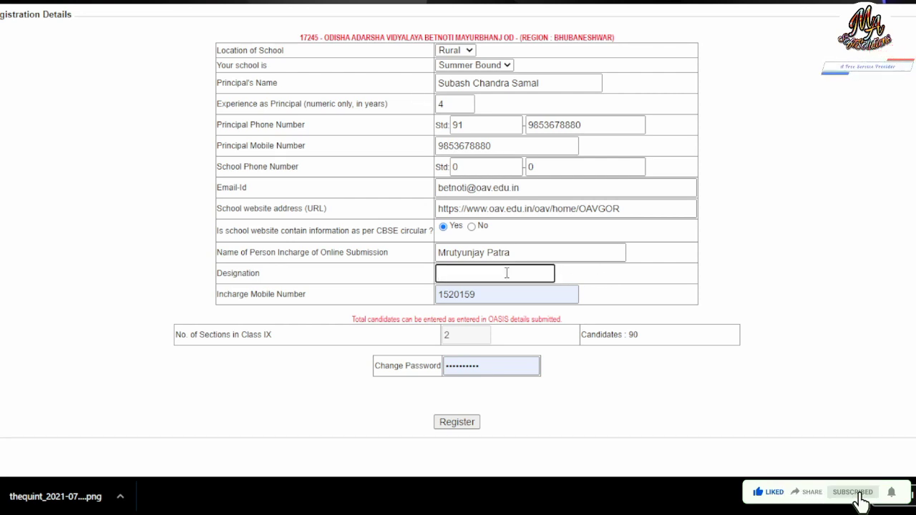
text(Compu)
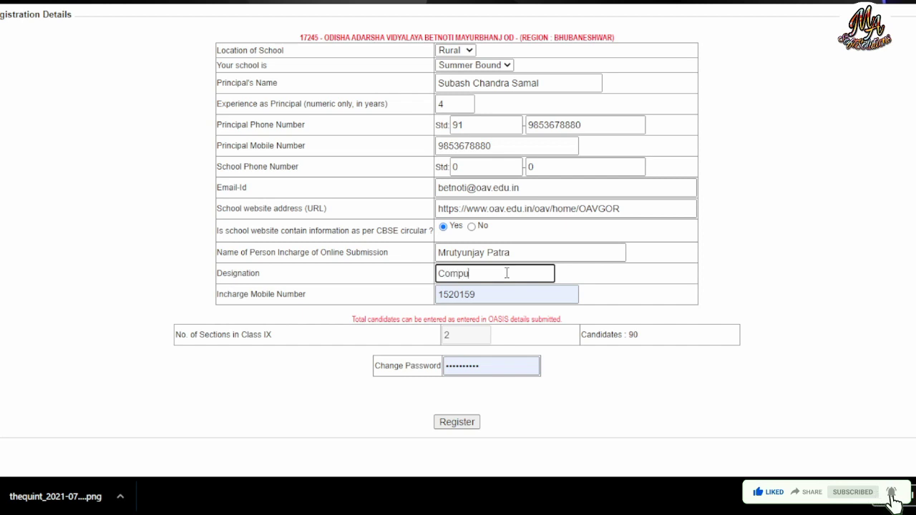
text(ter Teac)
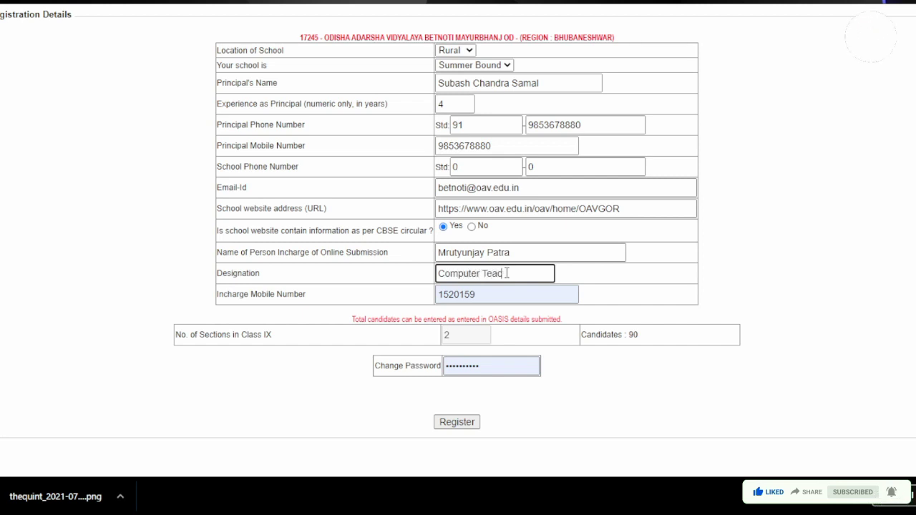
text(her)
click(498, 301)
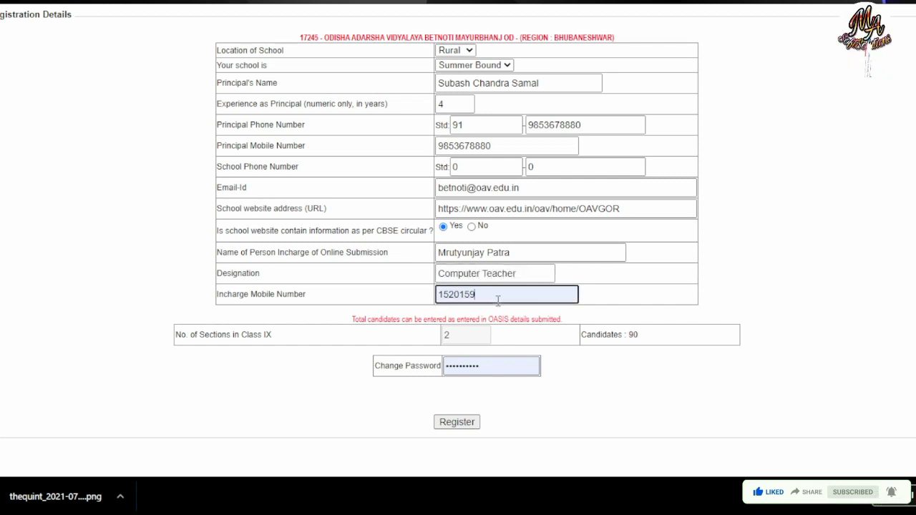
key(BackSpace)
key(BackSpace)
key(BackSpace)
key(BackSpace)
key(BackSpace)
key(BackSpace)
key(BackSpace)
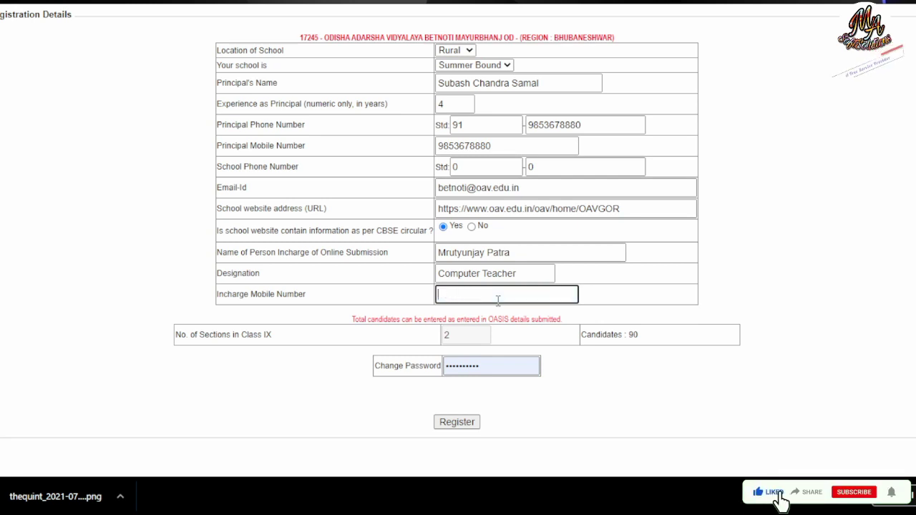
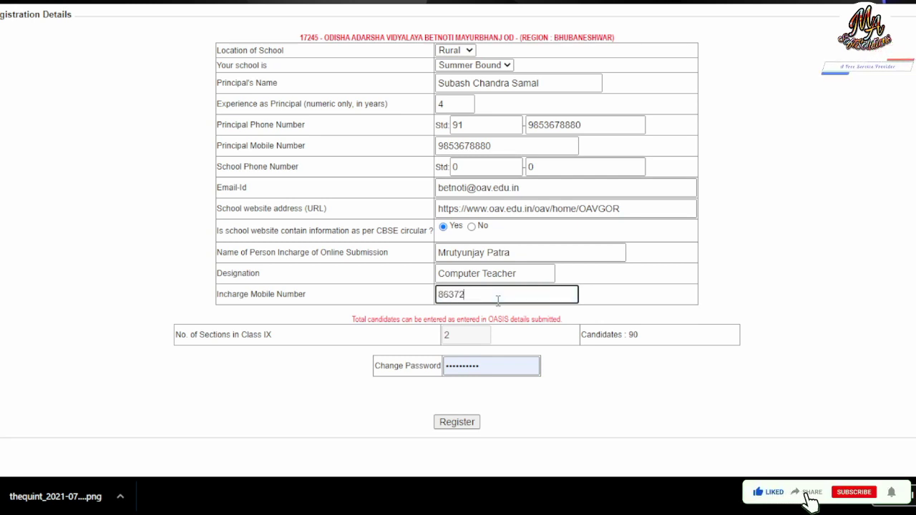
click(650, 267)
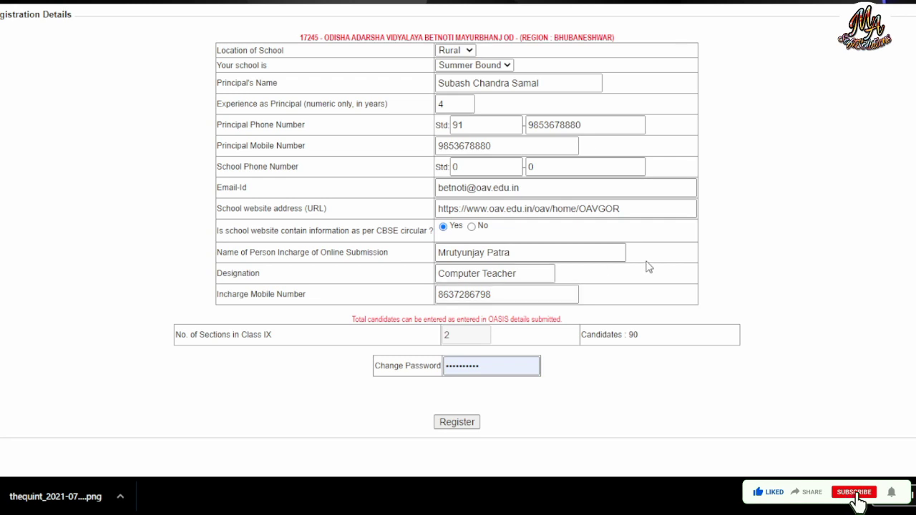
click(485, 367)
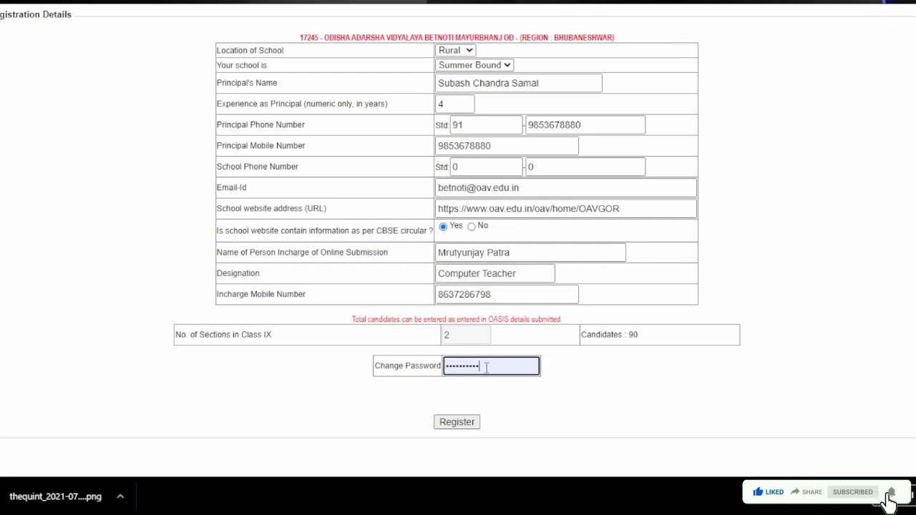
Step: Replace the autofilled password with a new password and submit the school registration
key(BackSpace)
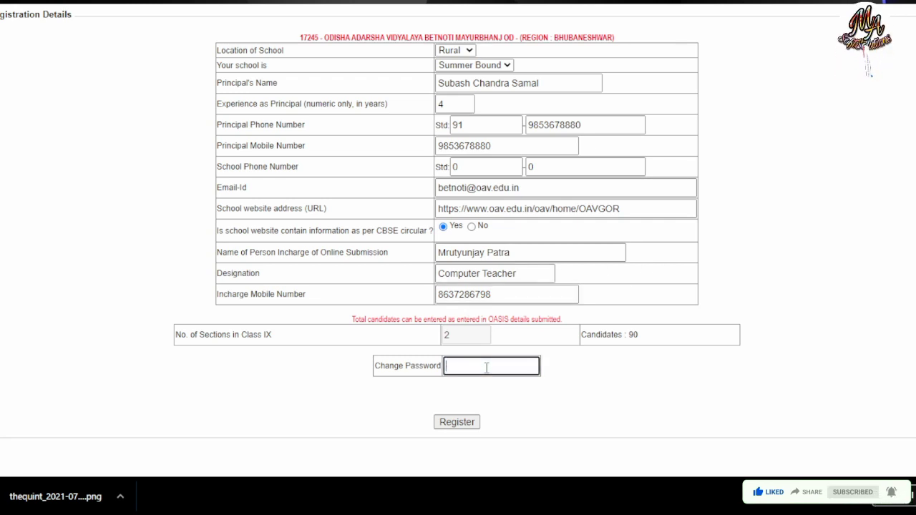
click(652, 362)
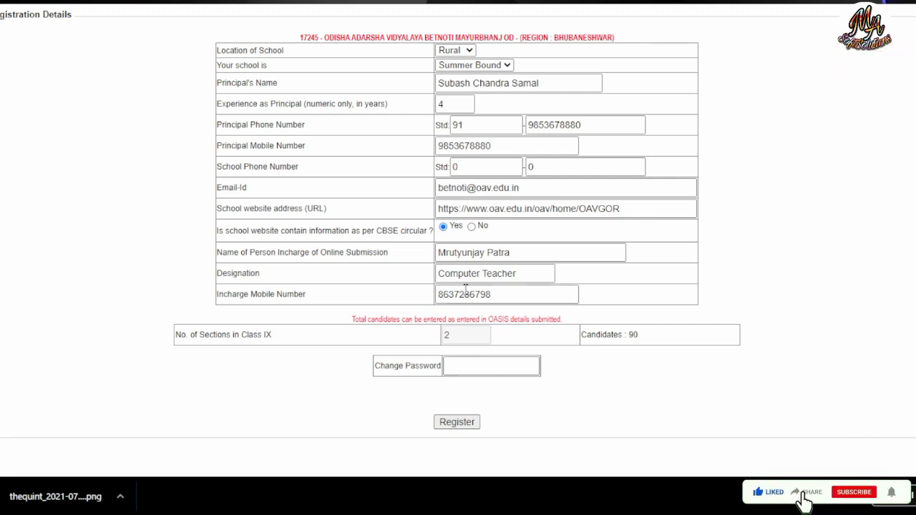
click(486, 370)
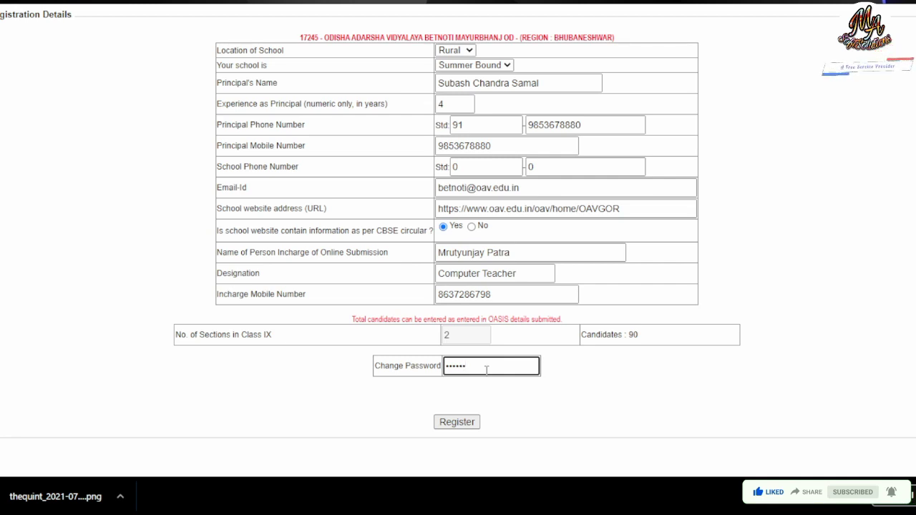
text(123)
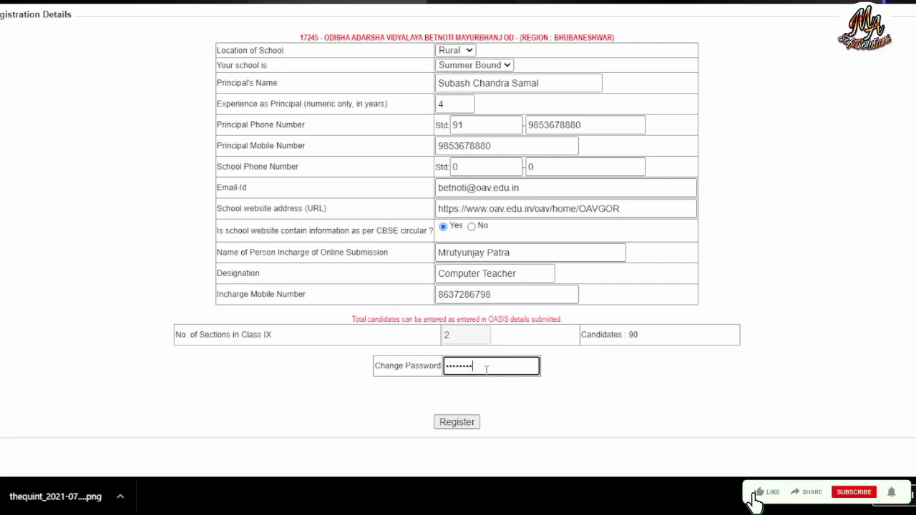
click(624, 400)
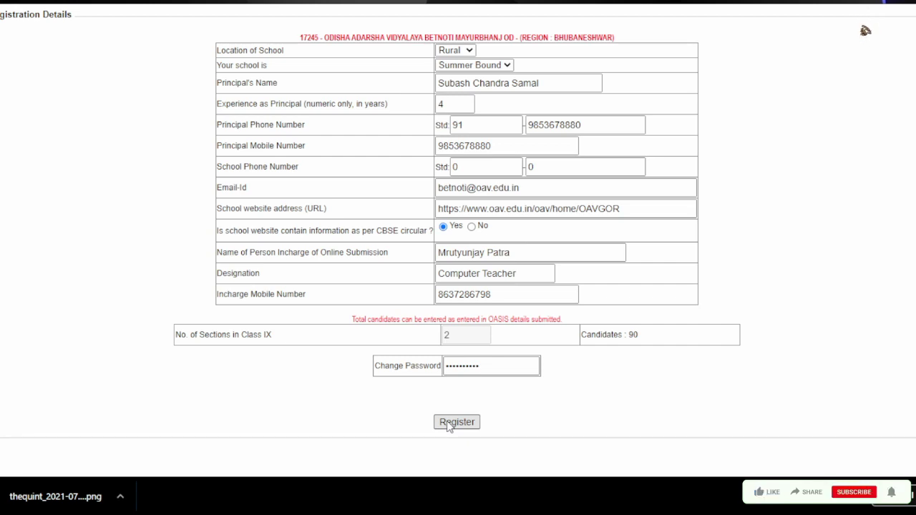
click(449, 423)
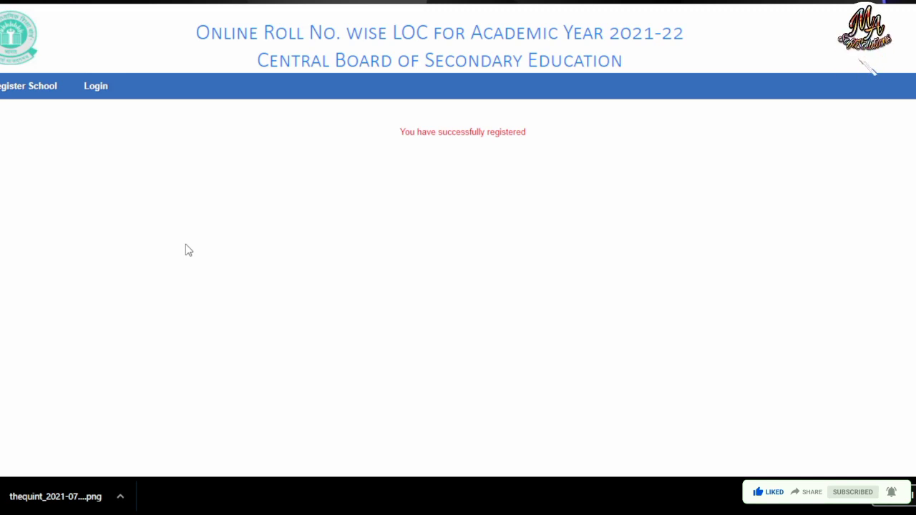
Step: Log in to the LOC account with the affiliation number, new password and displayed security pin
click(545, 193)
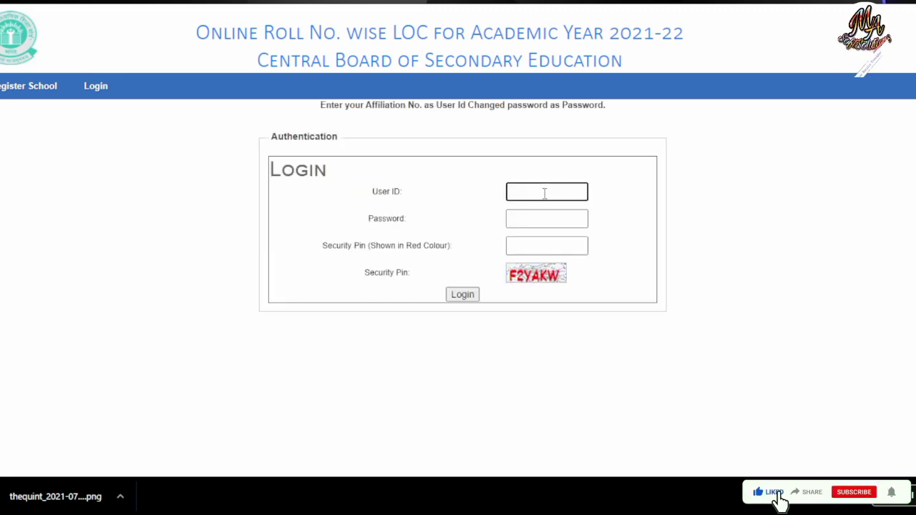
text(•••••••)
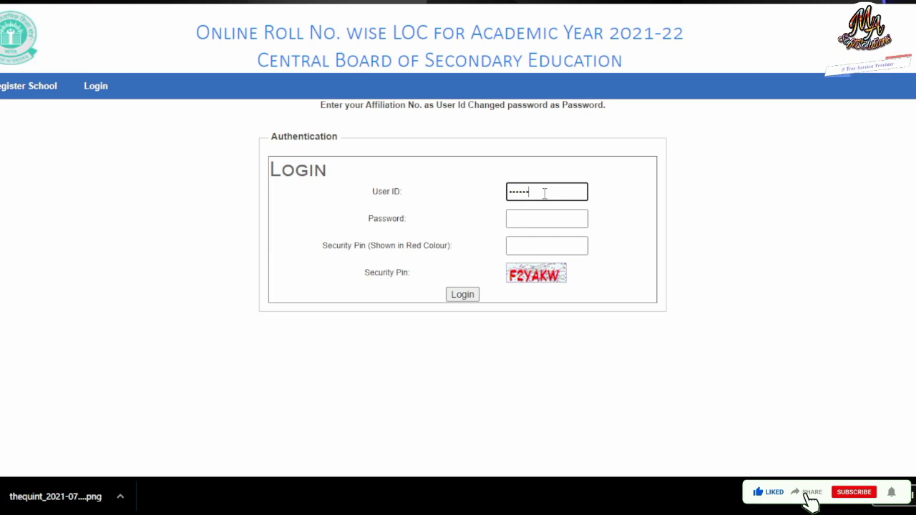
key(Tab)
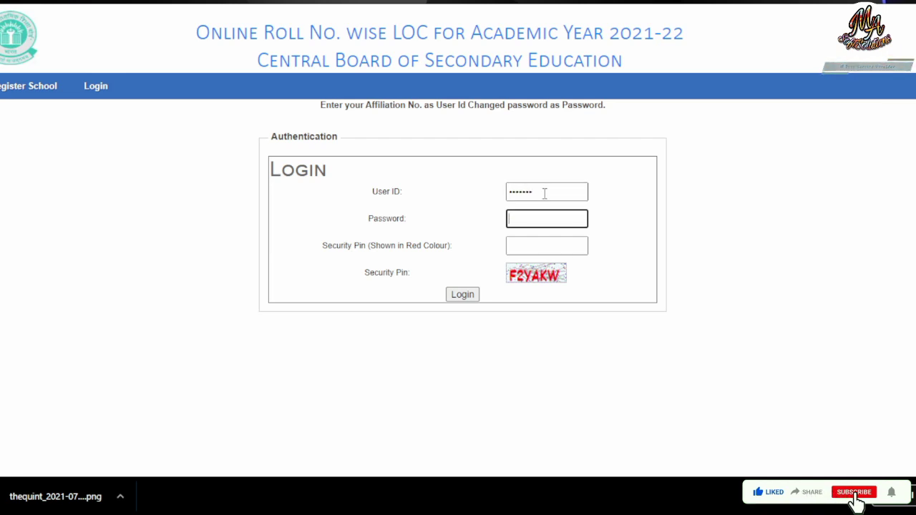
text(•••••••)
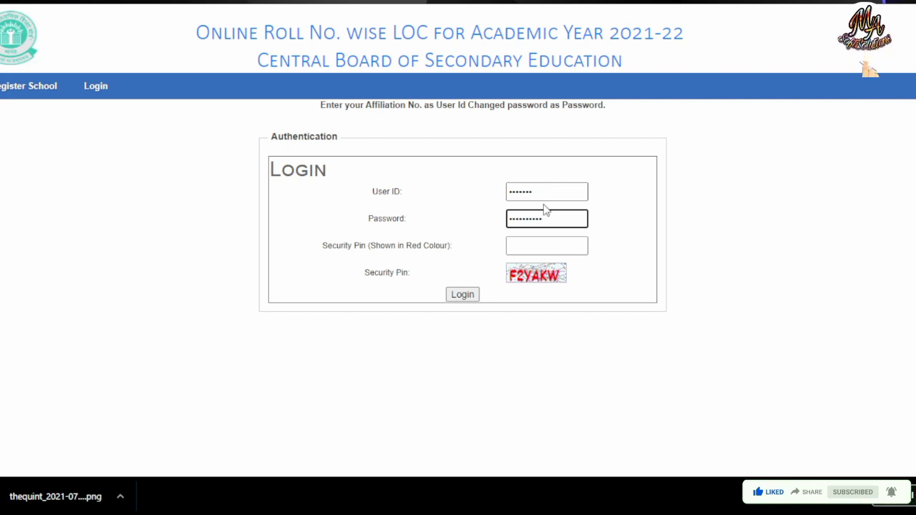
click(532, 249)
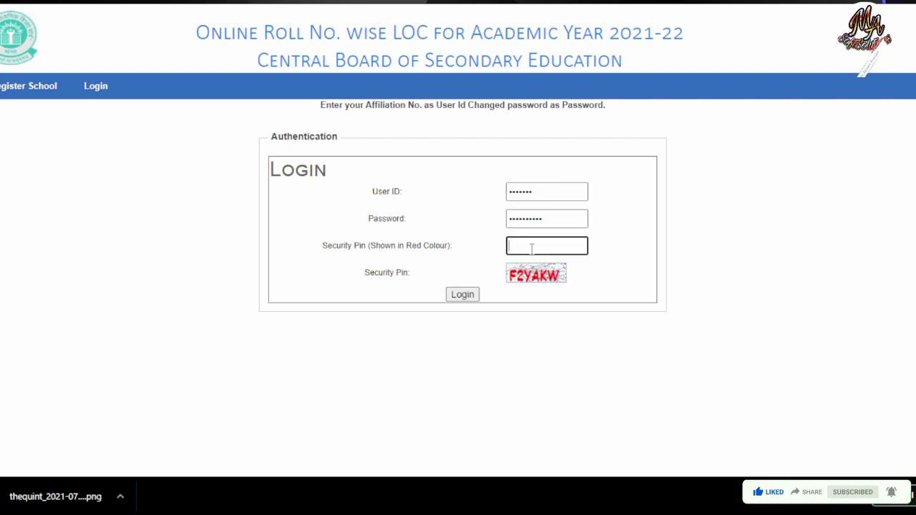
text(F2)
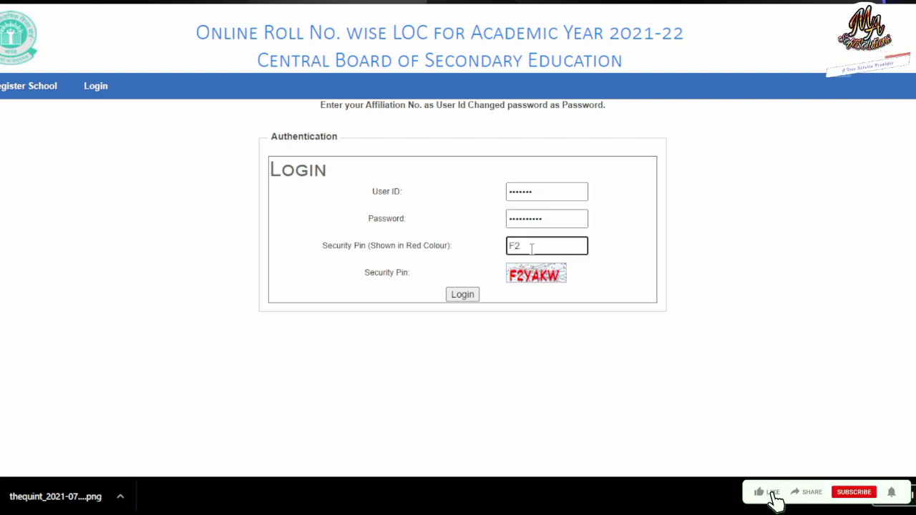
text(YA)
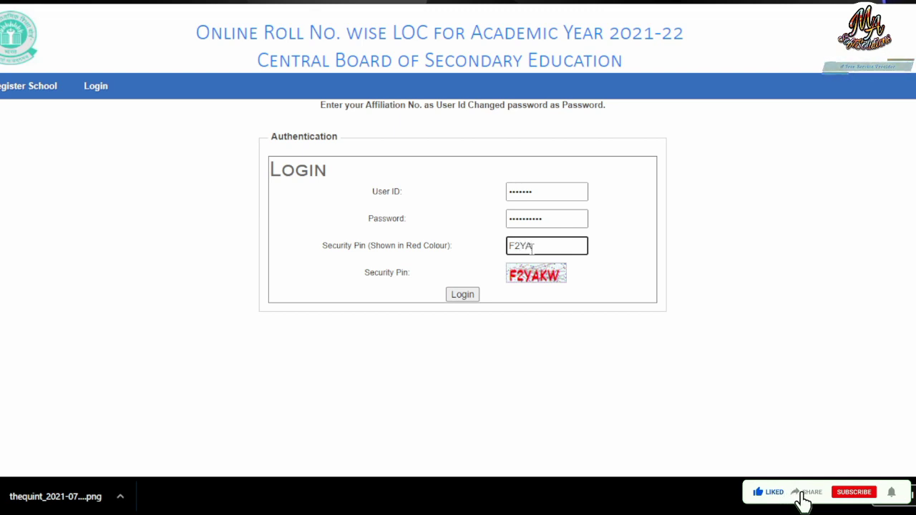
text(KW)
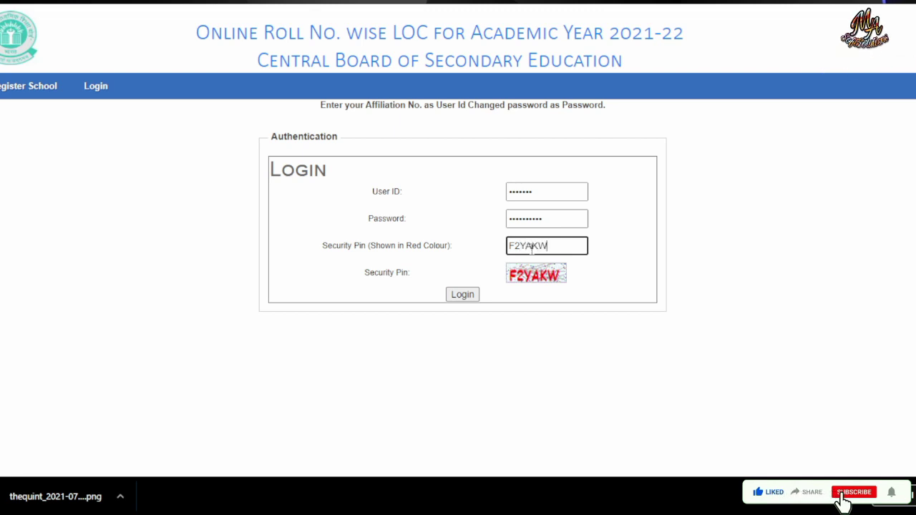
click(458, 295)
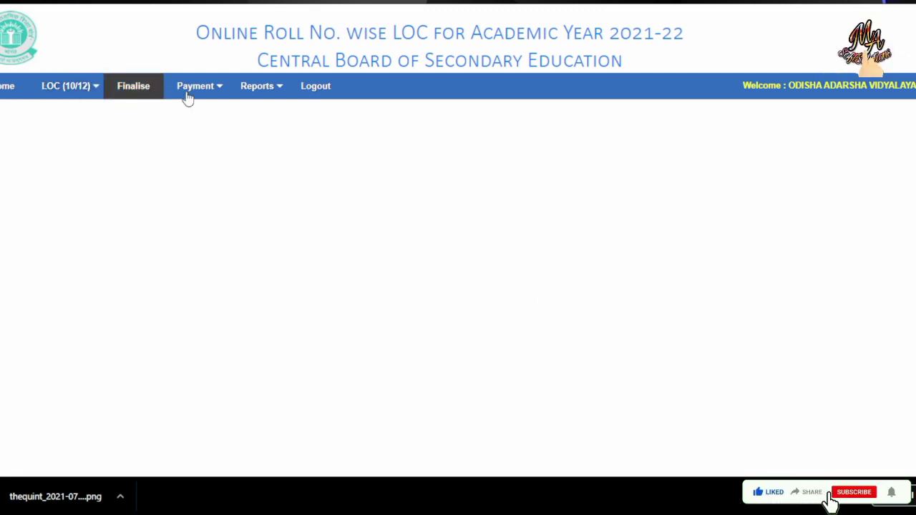
Step: Open Checklist Printing from the LOC (10/12) menu and dismiss the landscape-printing reminder
mouse_move(275, 95)
mouse_move(39, 93)
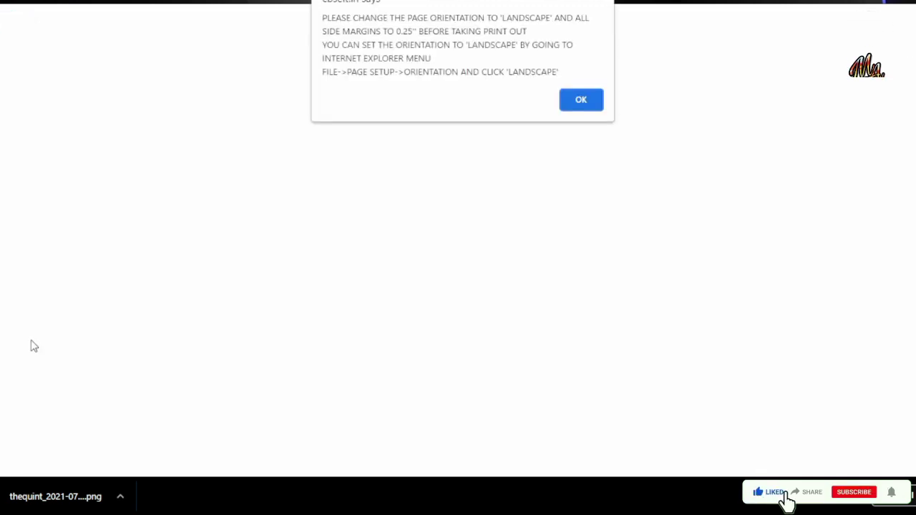
click(577, 108)
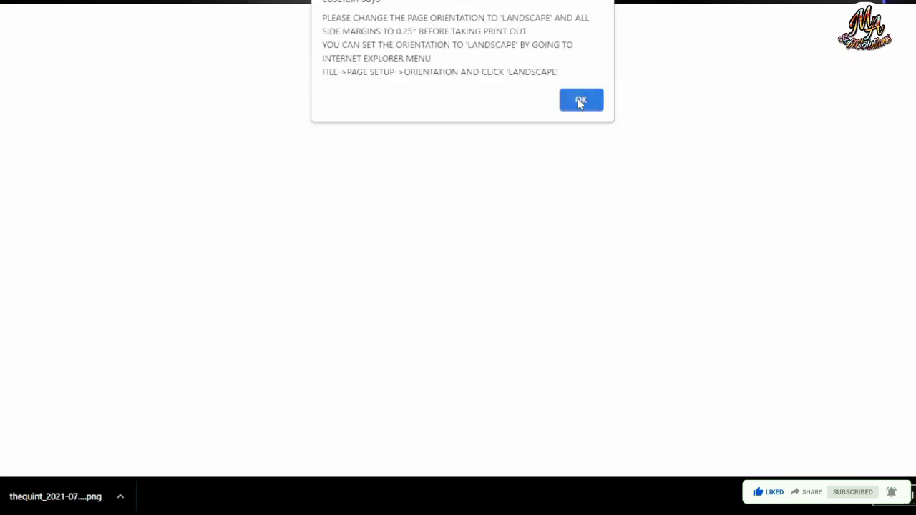
click(581, 101)
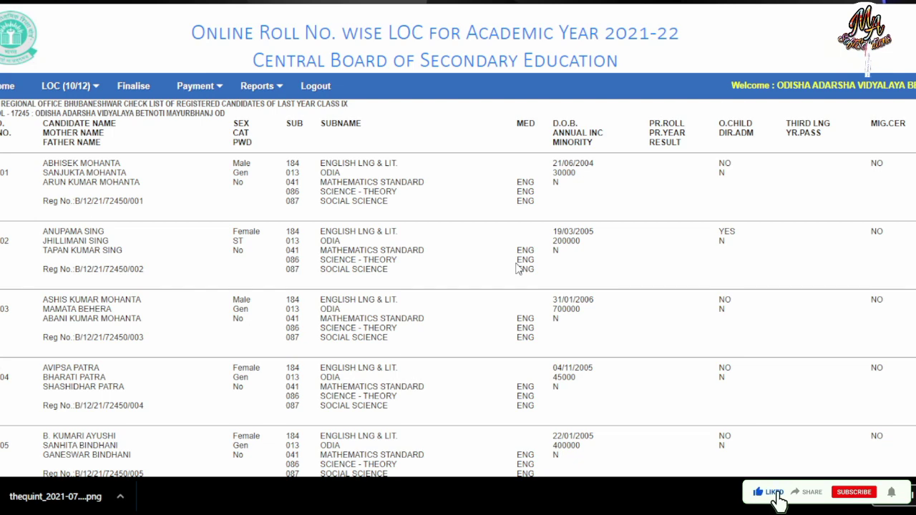
Step: Scroll through all 78 candidates down to the checklist summary
scroll(261, 254, down, 3)
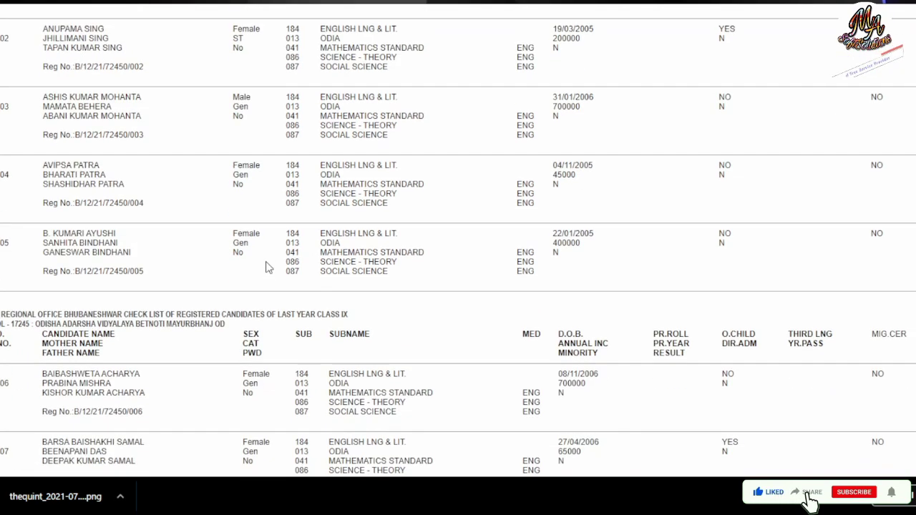
scroll(272, 260, down, 2)
scroll(272, 260, up, 5)
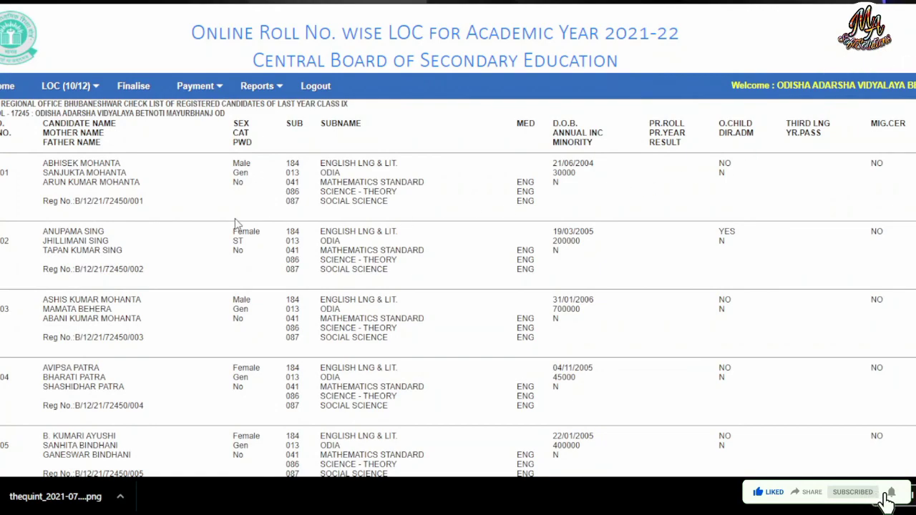
scroll(66, 223, down, 8)
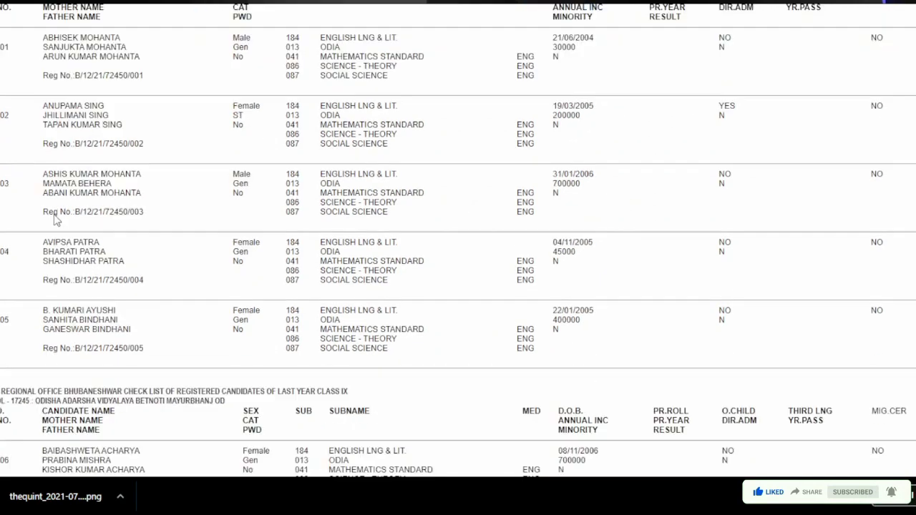
scroll(58, 210, down, 10)
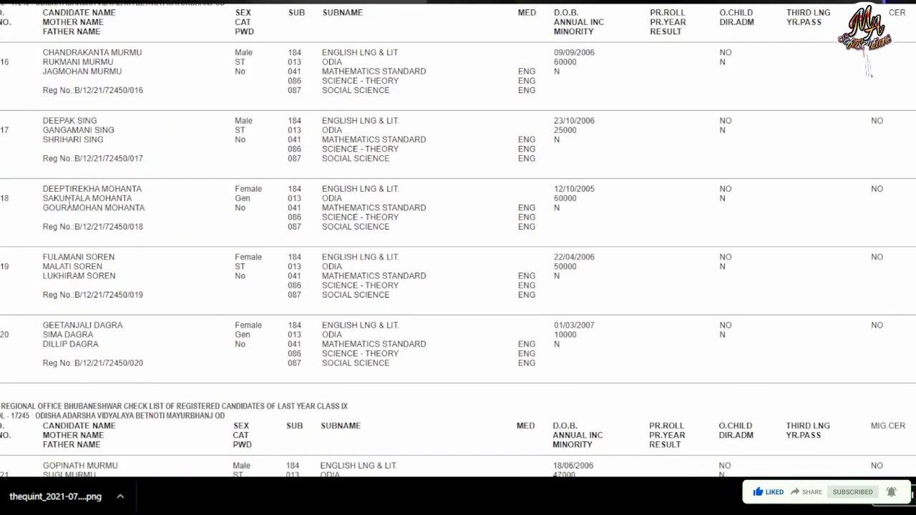
scroll(69, 204, down, 8)
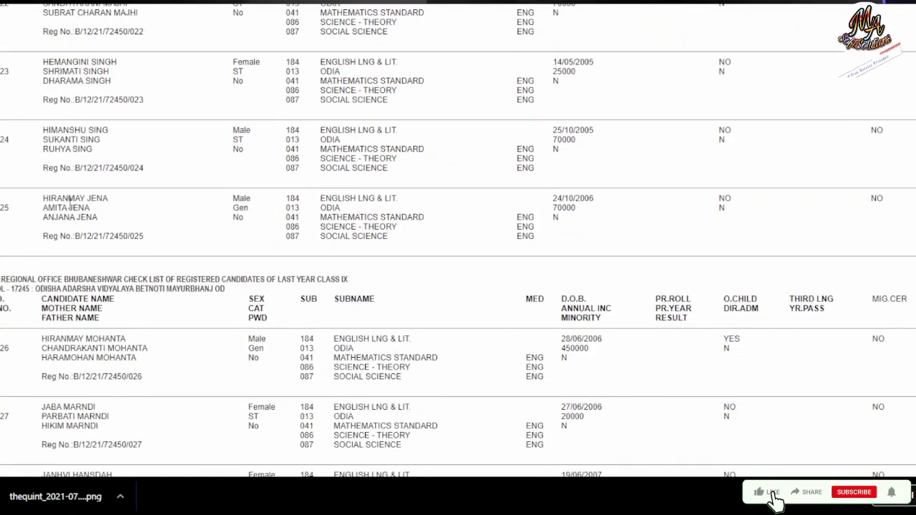
scroll(70, 202, down, 10)
scroll(71, 206, down, 20)
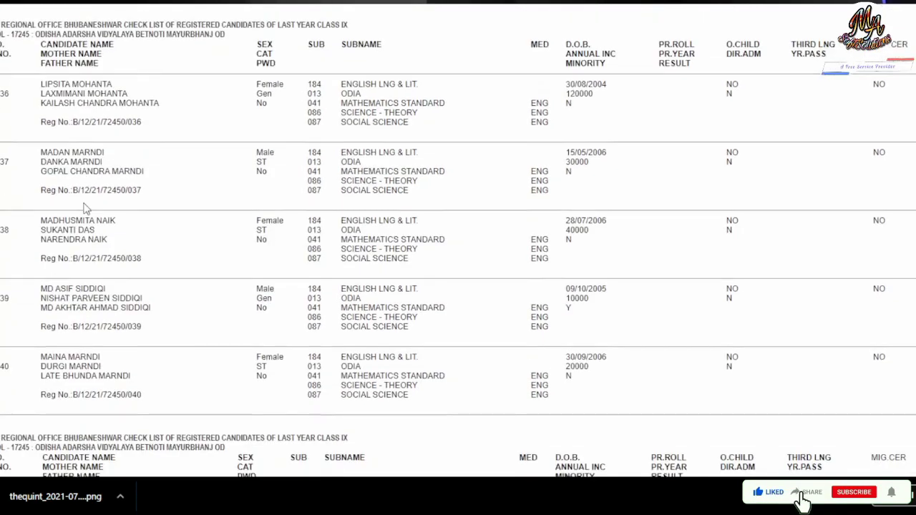
scroll(89, 208, down, 18)
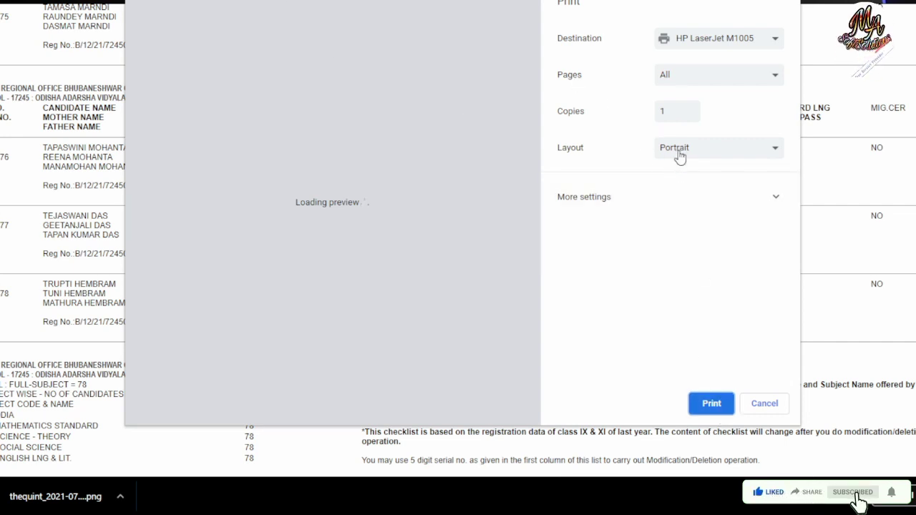
Step: Switch the print layout to Landscape and change Margins from Minimum to Custom
key(Tab)
key(Down)
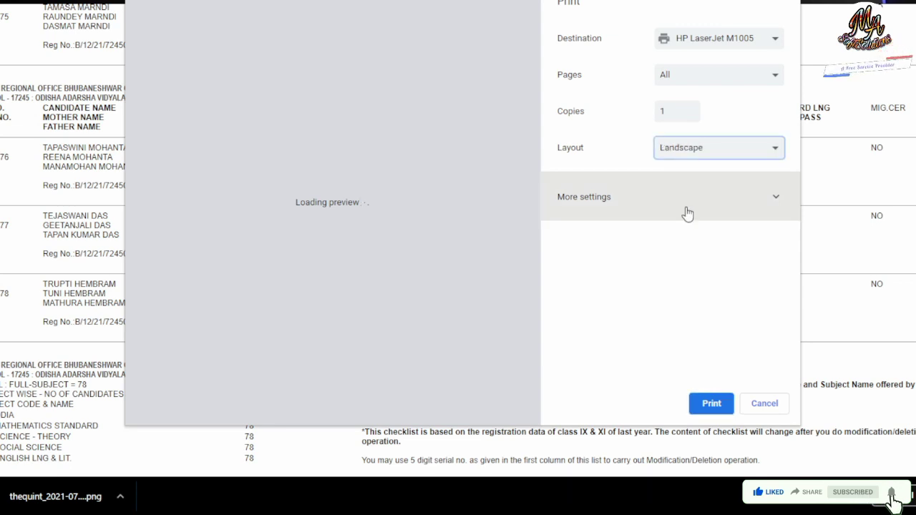
click(685, 204)
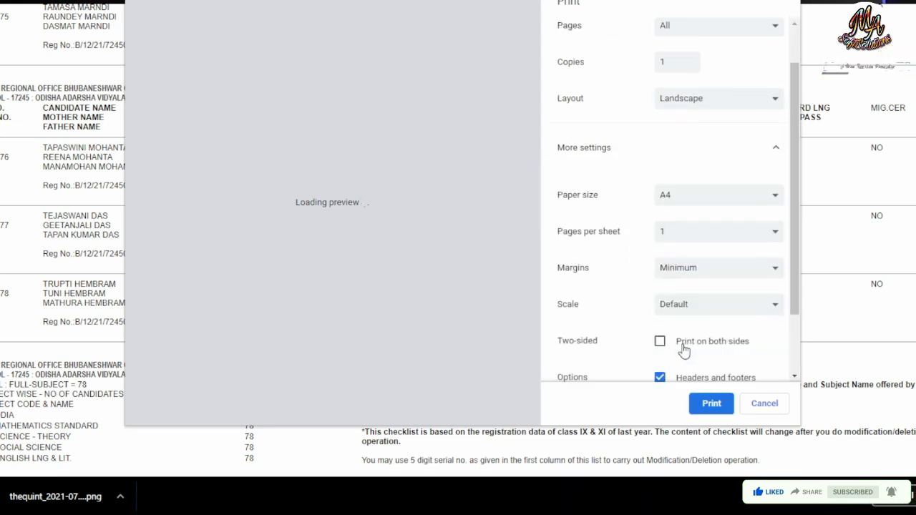
click(690, 192)
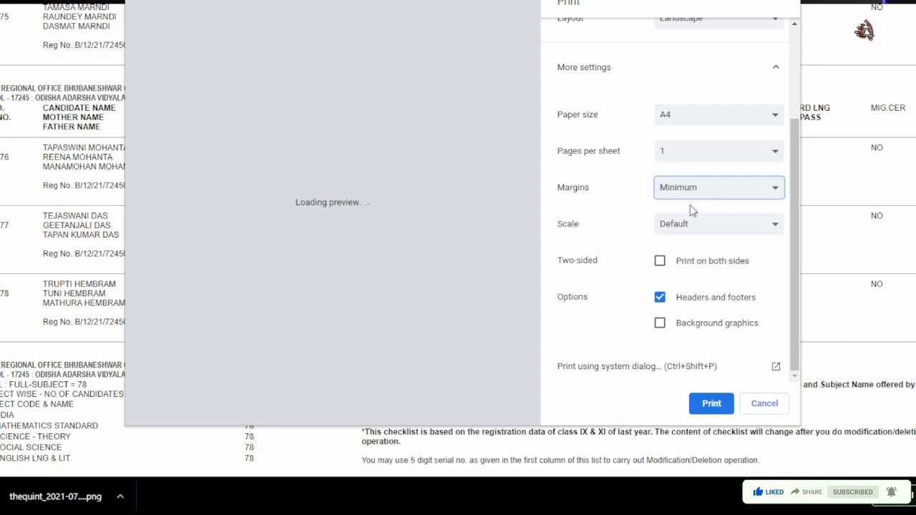
key(Down)
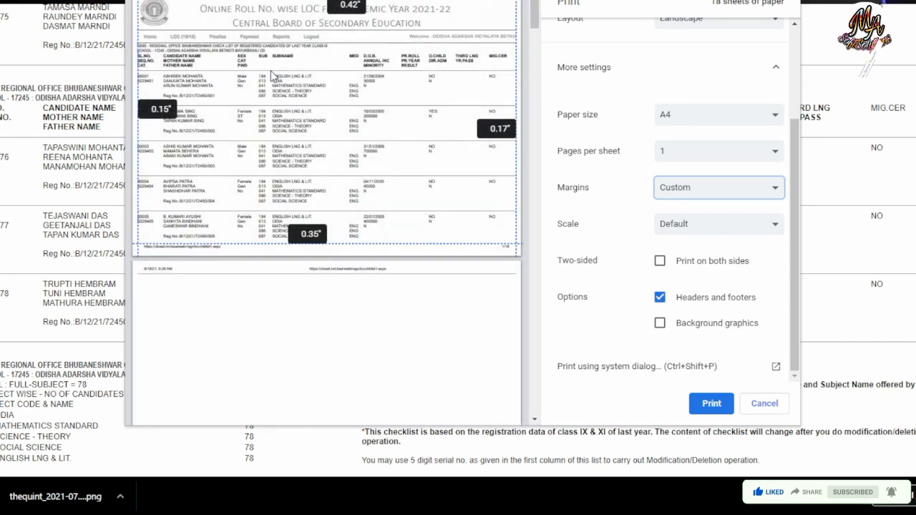
Step: Set the top and left margins to 0.25 in the print preview
click(354, 6)
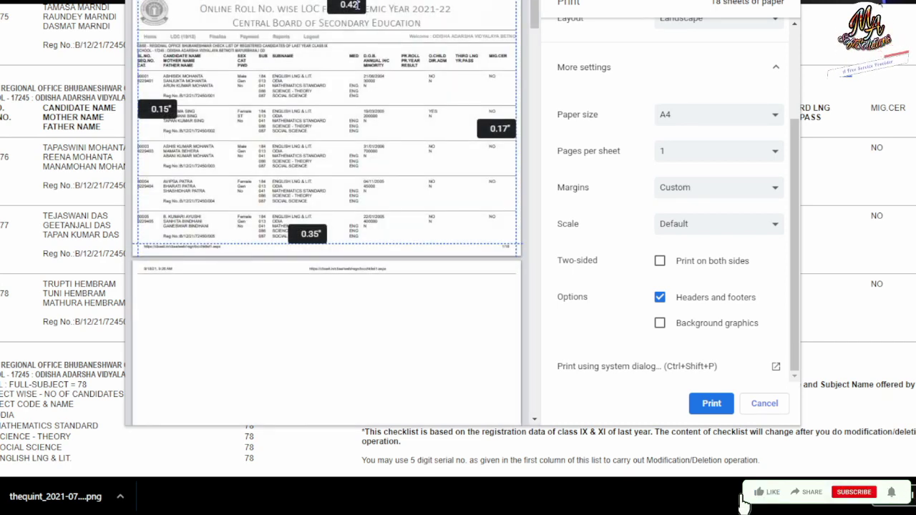
key(BackSpace)
key(BackSpace)
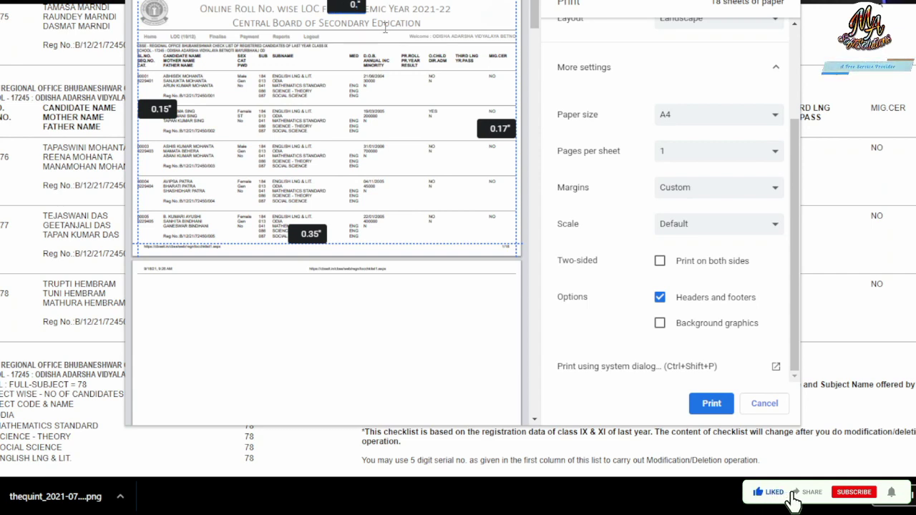
text(25)
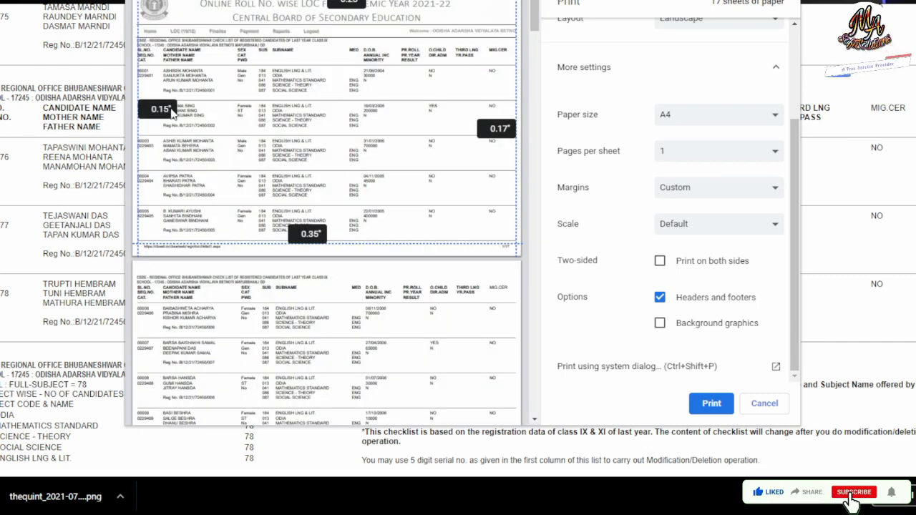
key(BackSpace)
key(BackSpace)
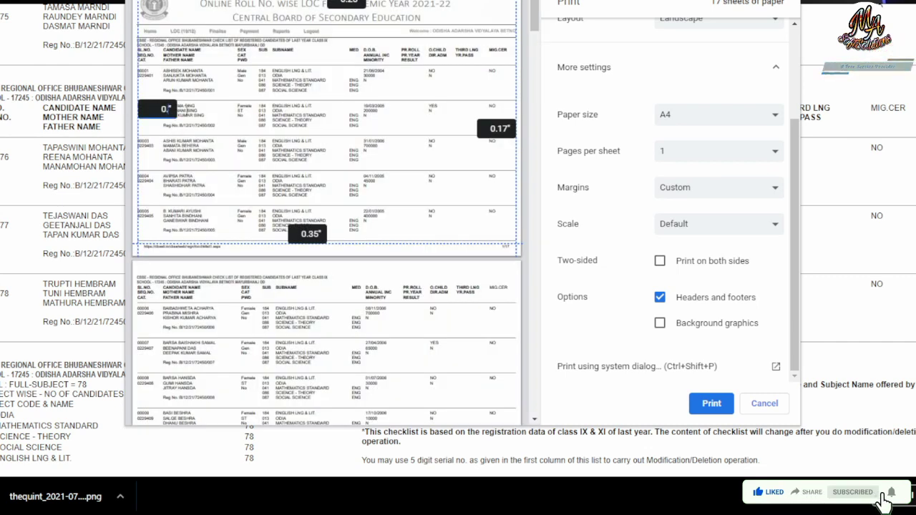
text(0)
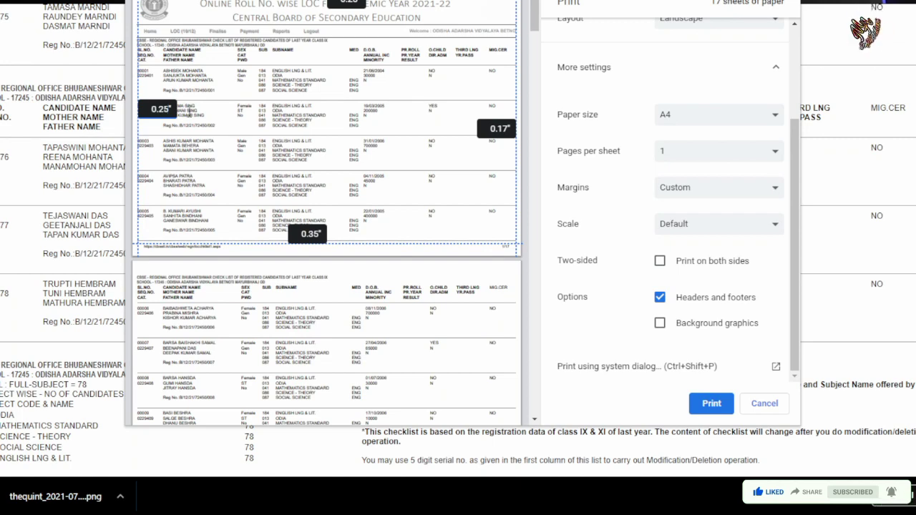
key(Return)
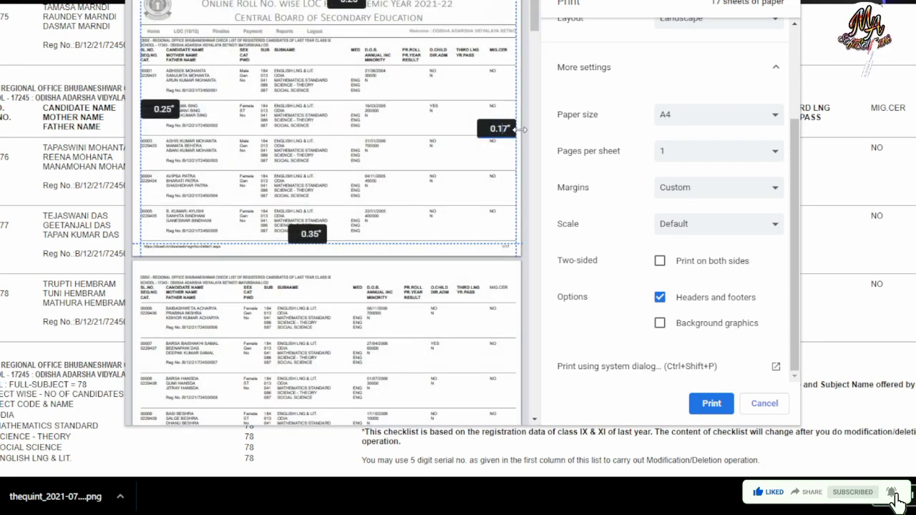
Step: Set the right and bottom margins to 0.25, bringing the printout to 17 sheets
key(BackSpace)
key(BackSpace)
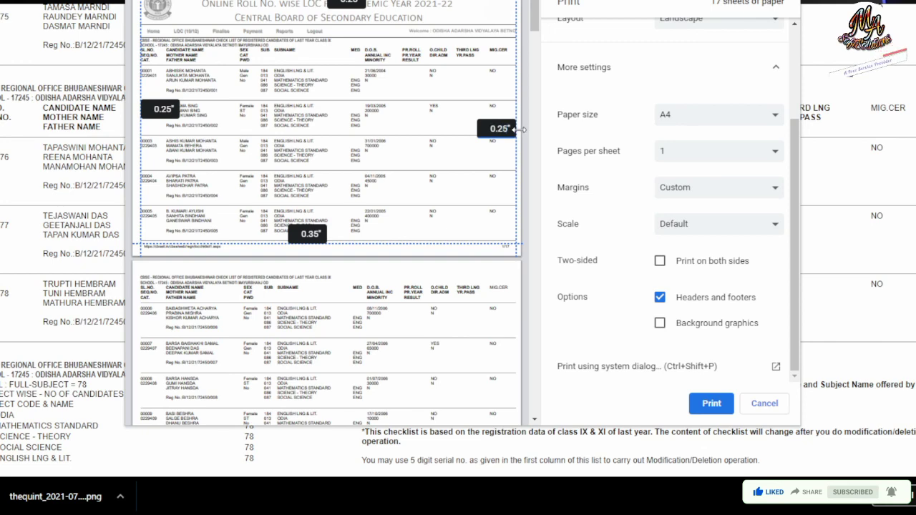
drag(329, 245, 314, 235)
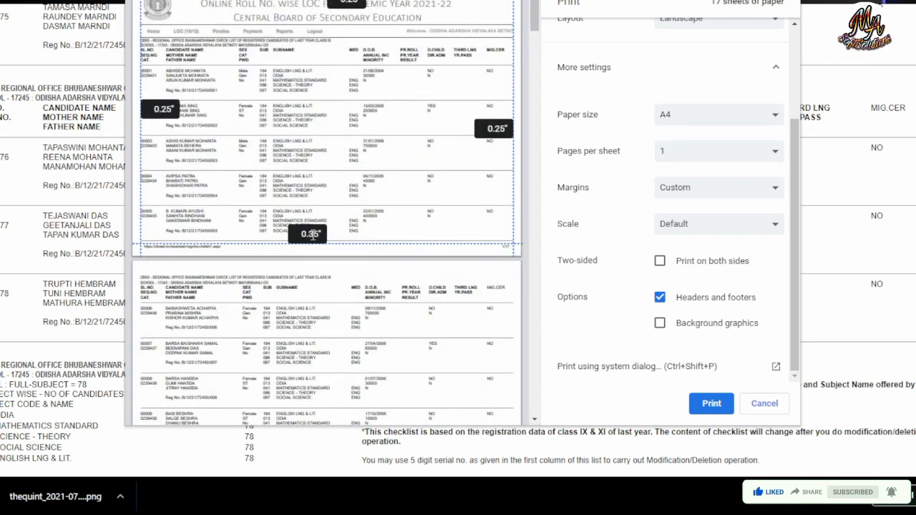
key(BackSpace)
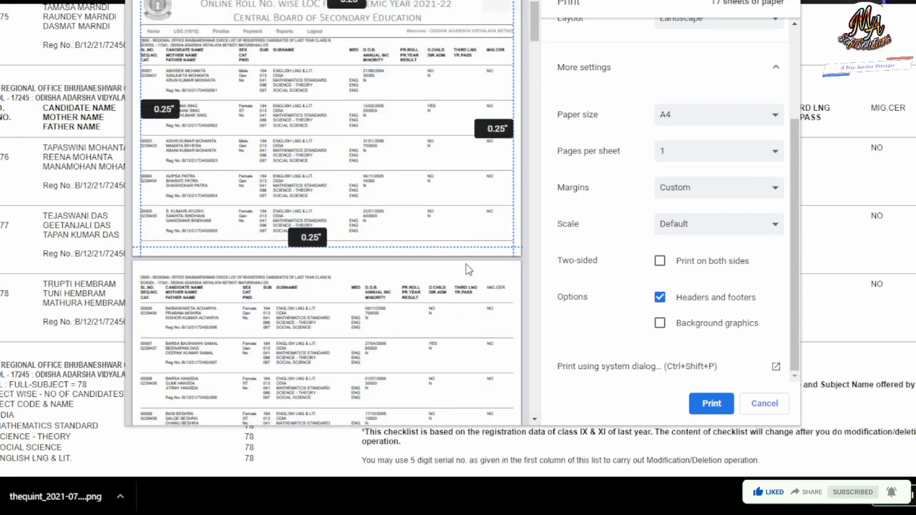
scroll(453, 238, down, 6)
scroll(528, 121, down, 3)
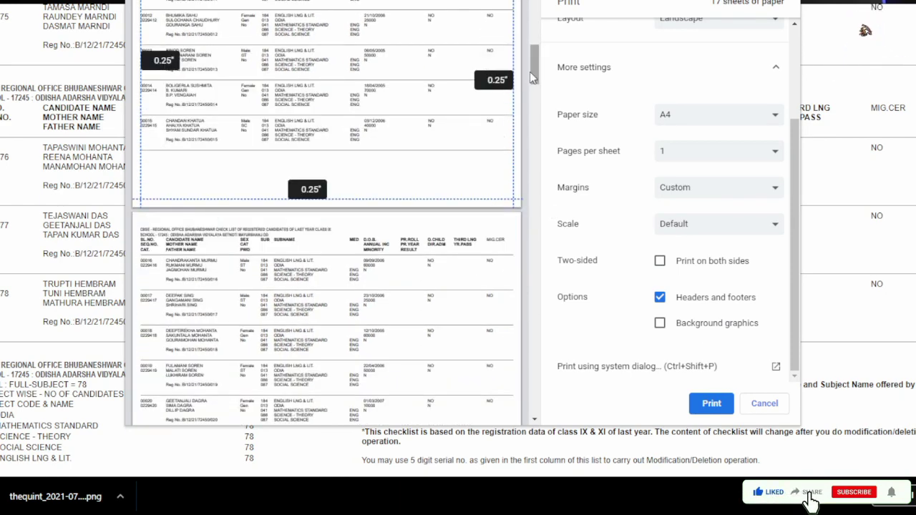
Step: Print the checklist and scroll back up to the page header
click(711, 404)
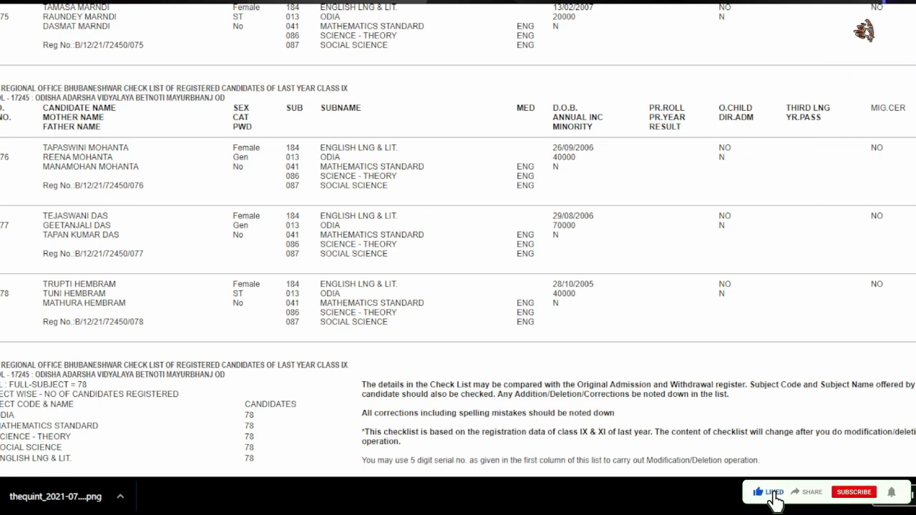
scroll(249, 243, up, 15)
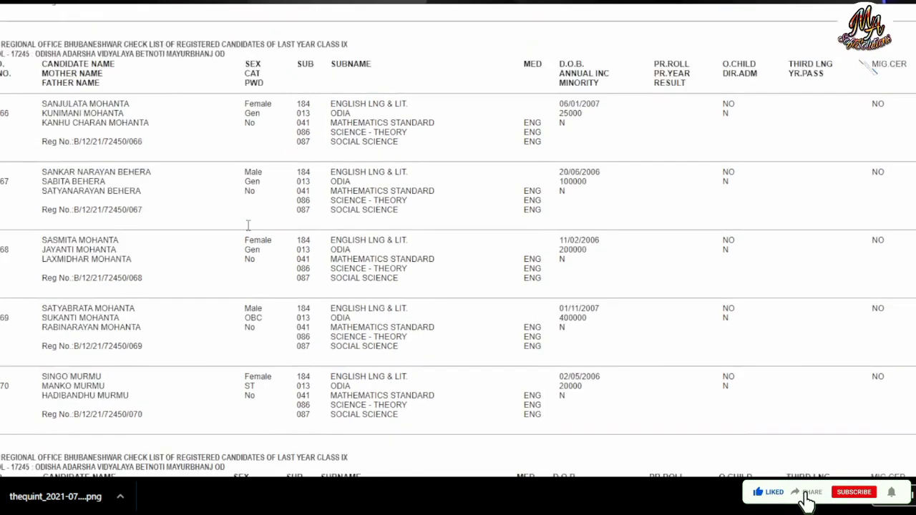
scroll(247, 226, up, 20)
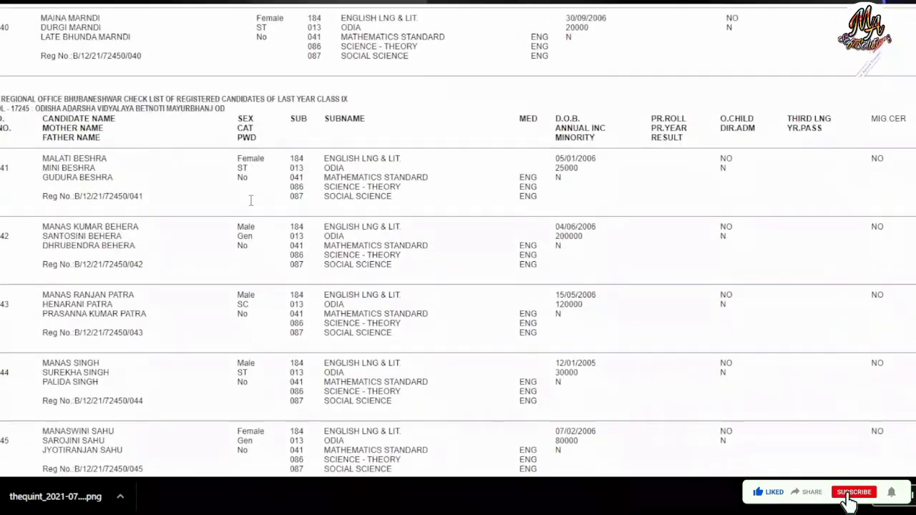
scroll(250, 200, up, 20)
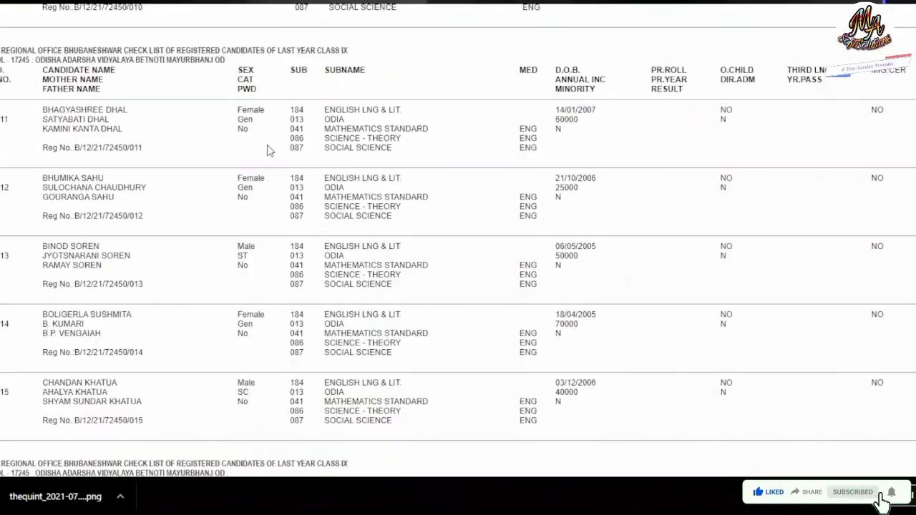
scroll(267, 148, up, 8)
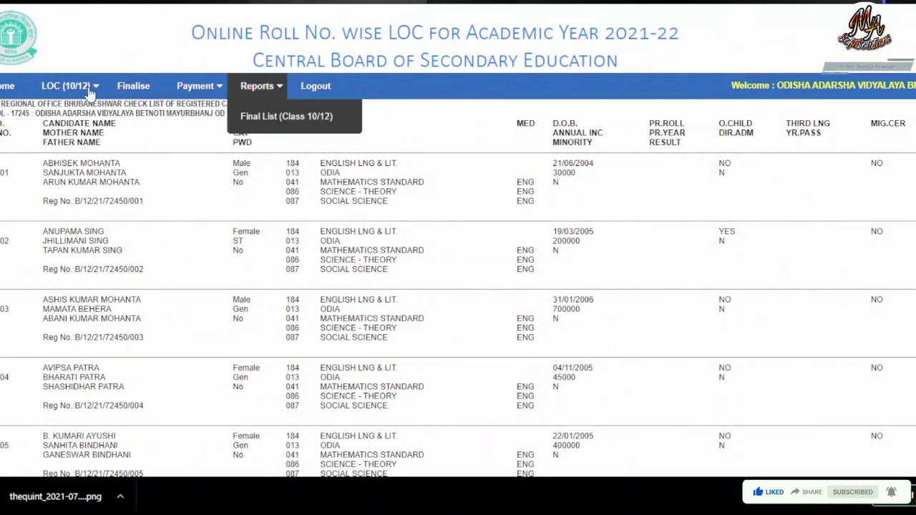
Step: Choose Add/Modify (Class 10) from the LOC (10/12) menu
mouse_move(85, 103)
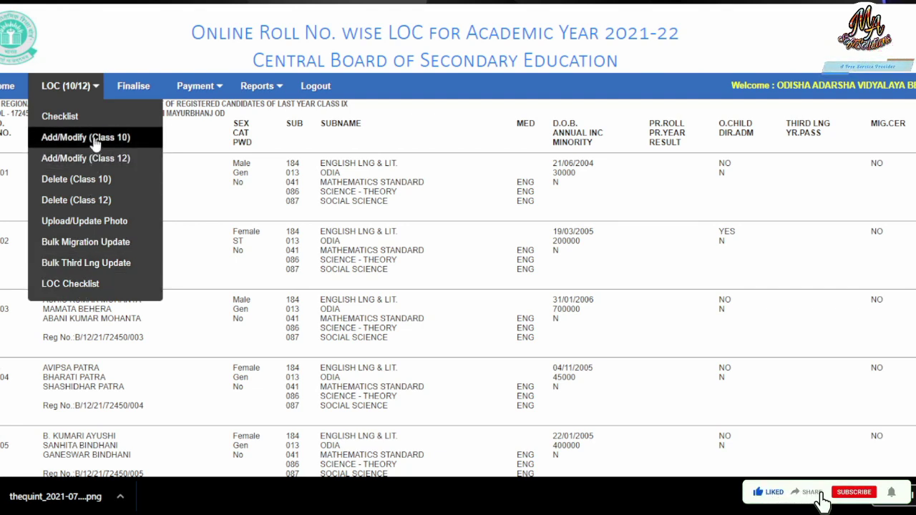
click(95, 221)
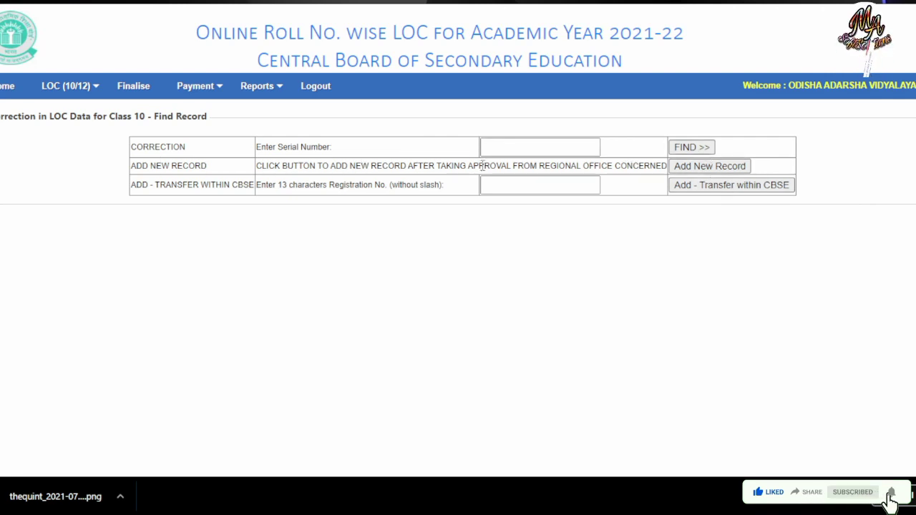
Step: Search serial numbers 001 and 0001, then look up serial 00001
click(526, 146)
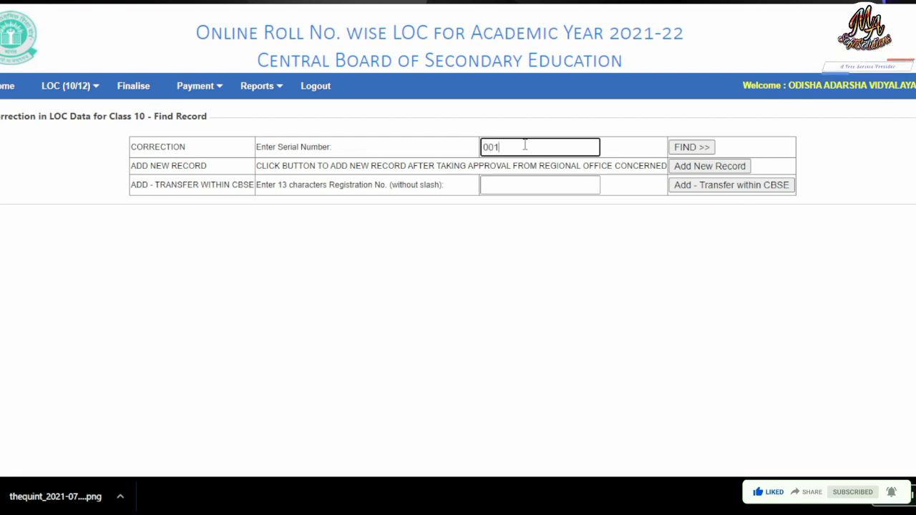
click(686, 147)
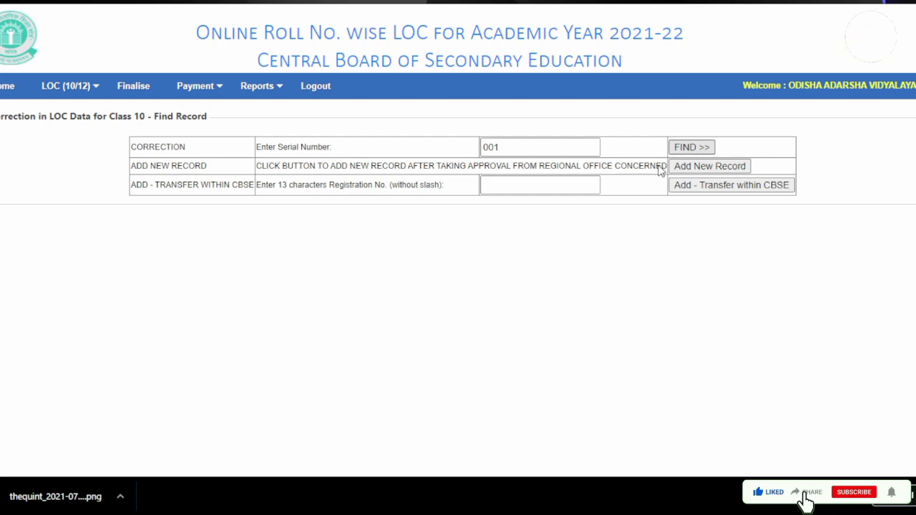
click(494, 147)
text(0)
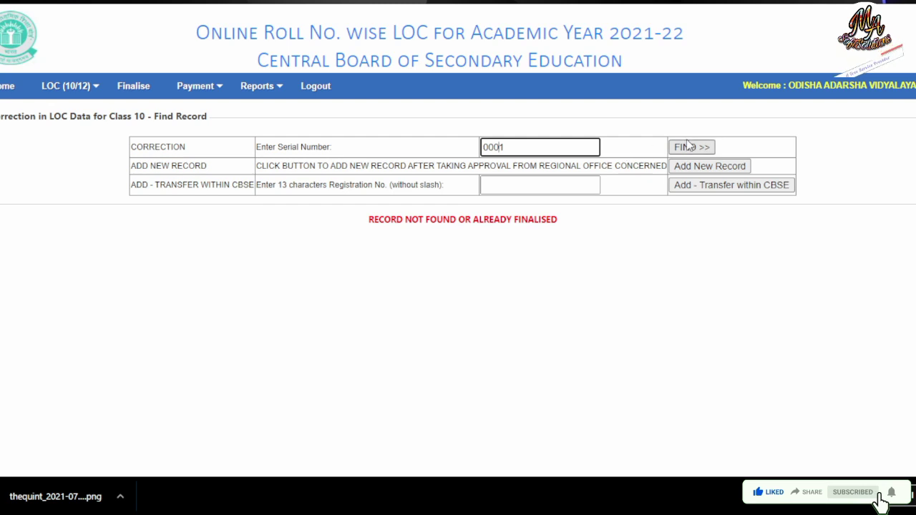
click(687, 147)
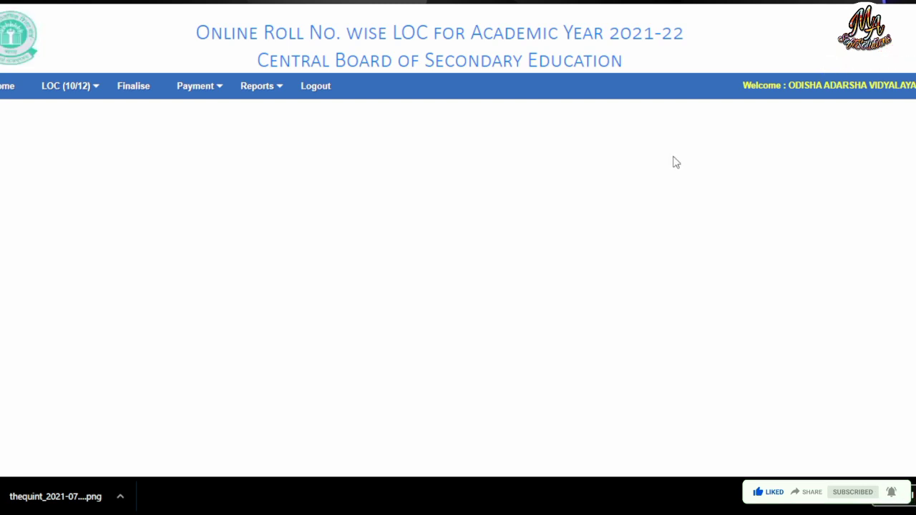
click(499, 150)
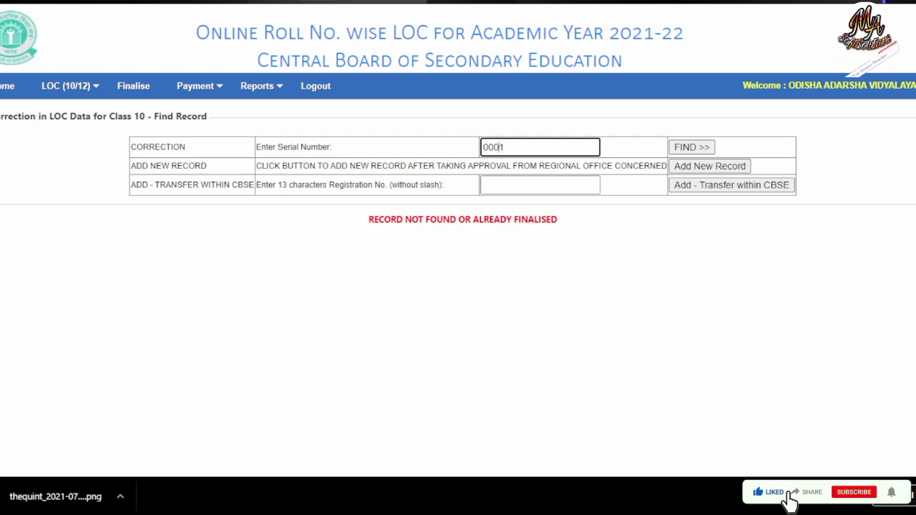
text(0)
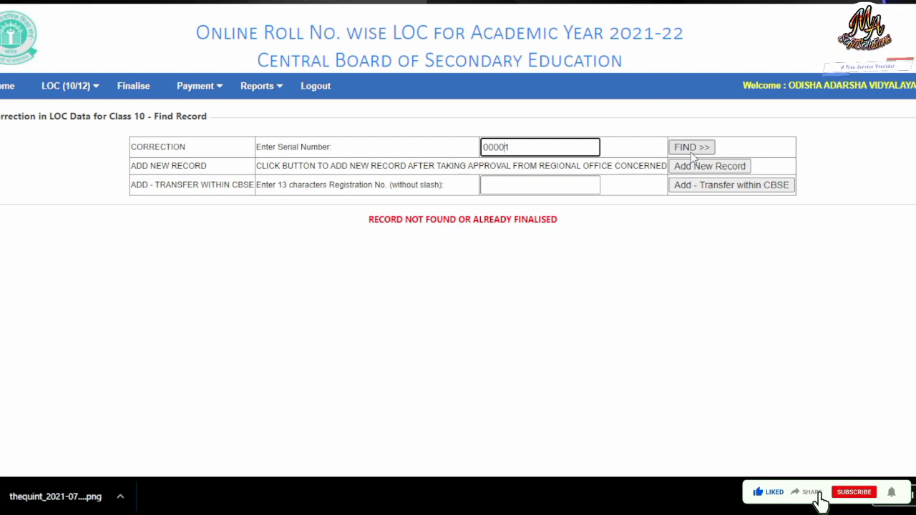
click(689, 152)
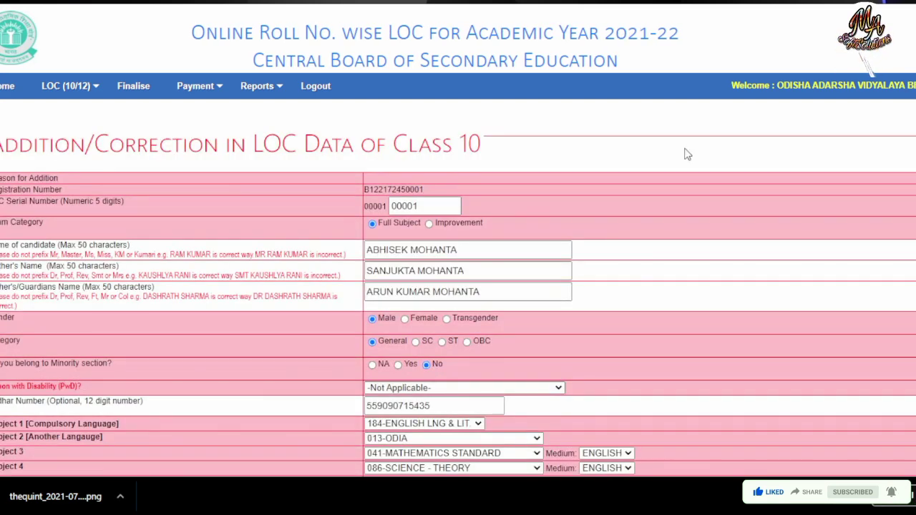
scroll(647, 264, down, 3)
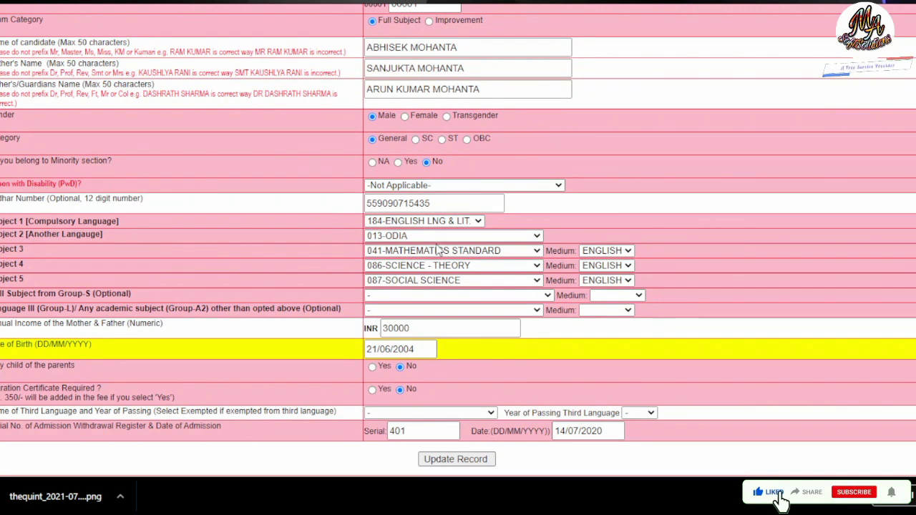
scroll(406, 229, down, 1)
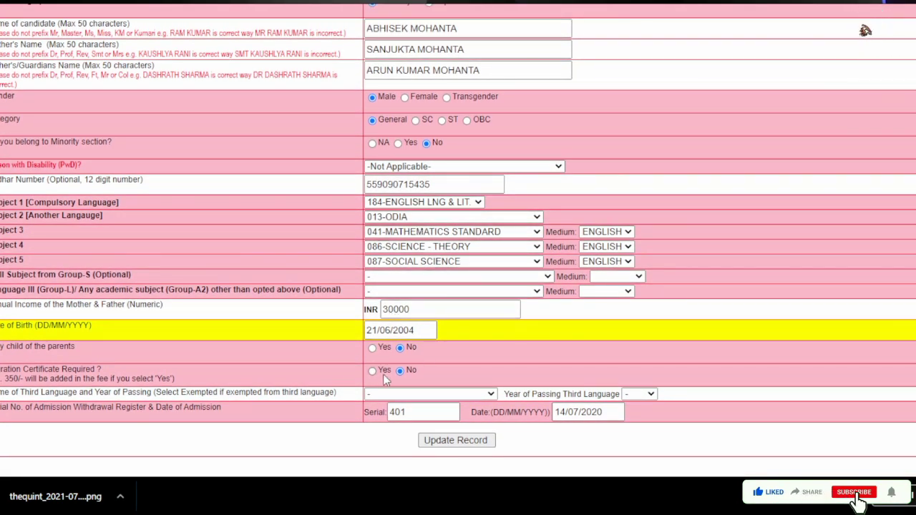
click(640, 394)
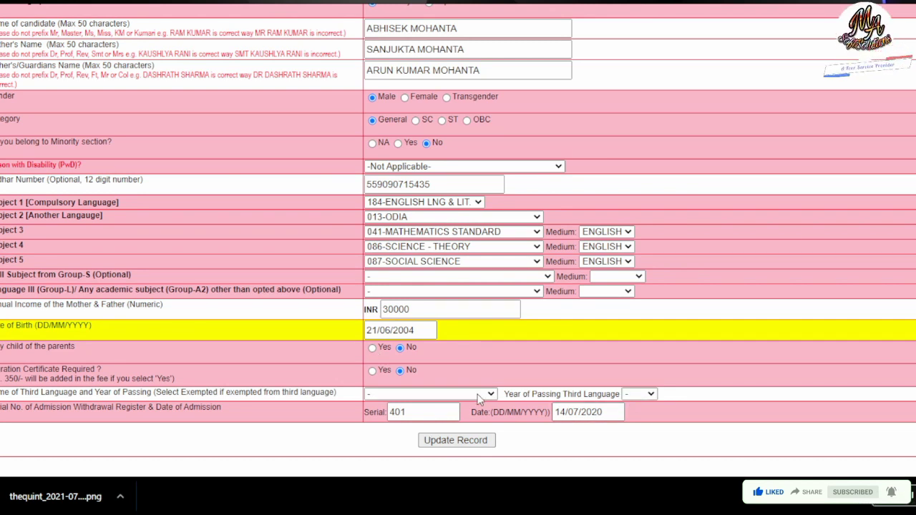